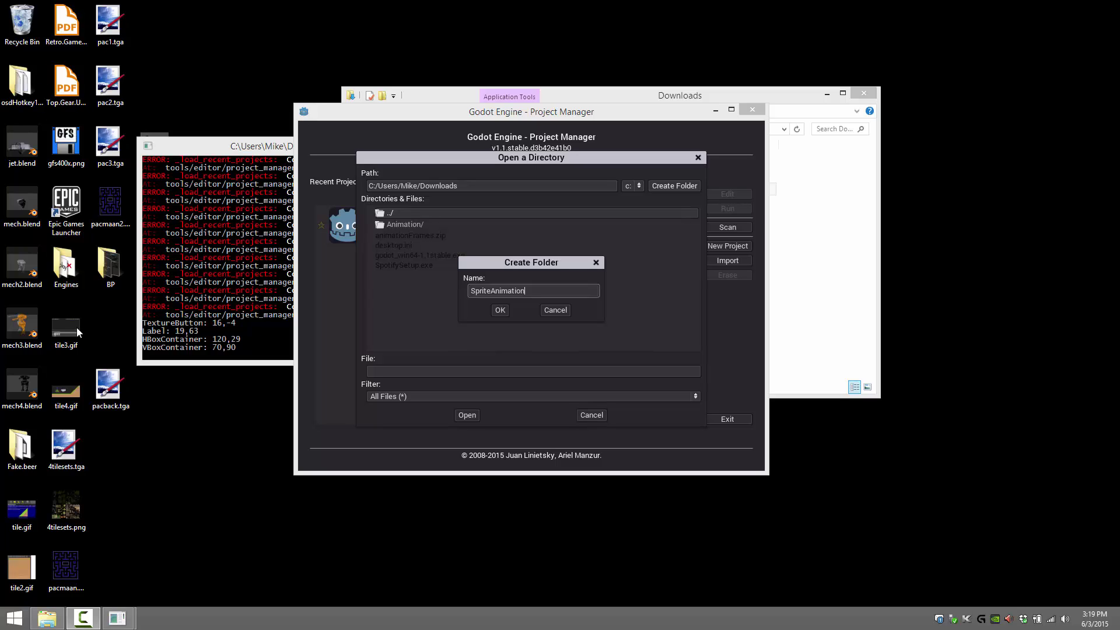
Step: Create the SpriteAnimation folder in Downloads and create the SpriteAnimation project in it
{"action": "left_click", "coordinate": [504, 310]}
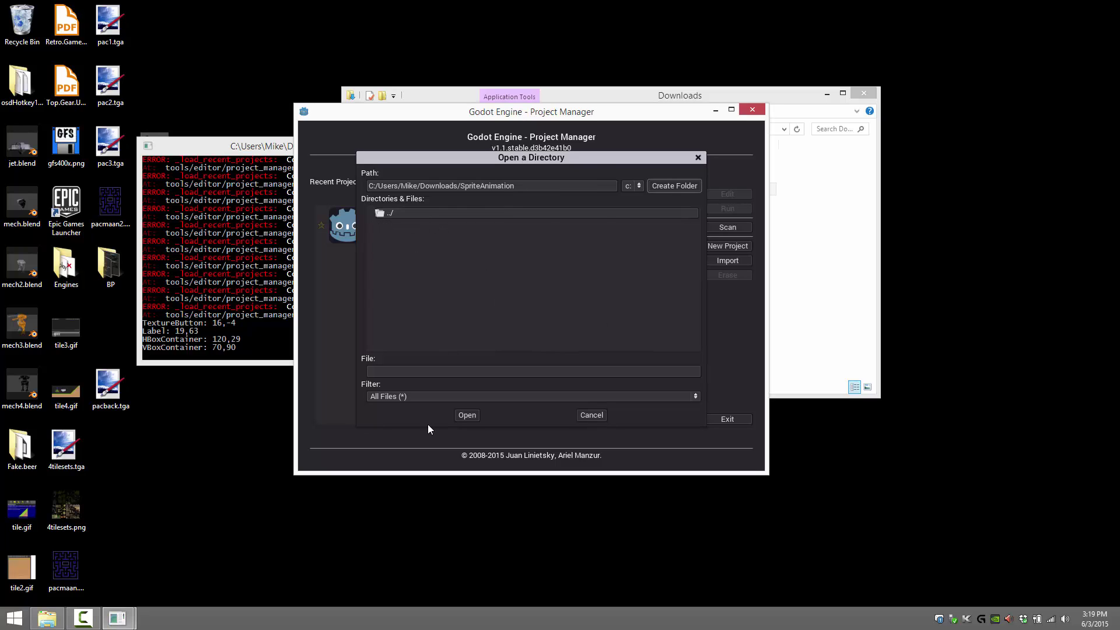
{"action": "left_click", "coordinate": [467, 415]}
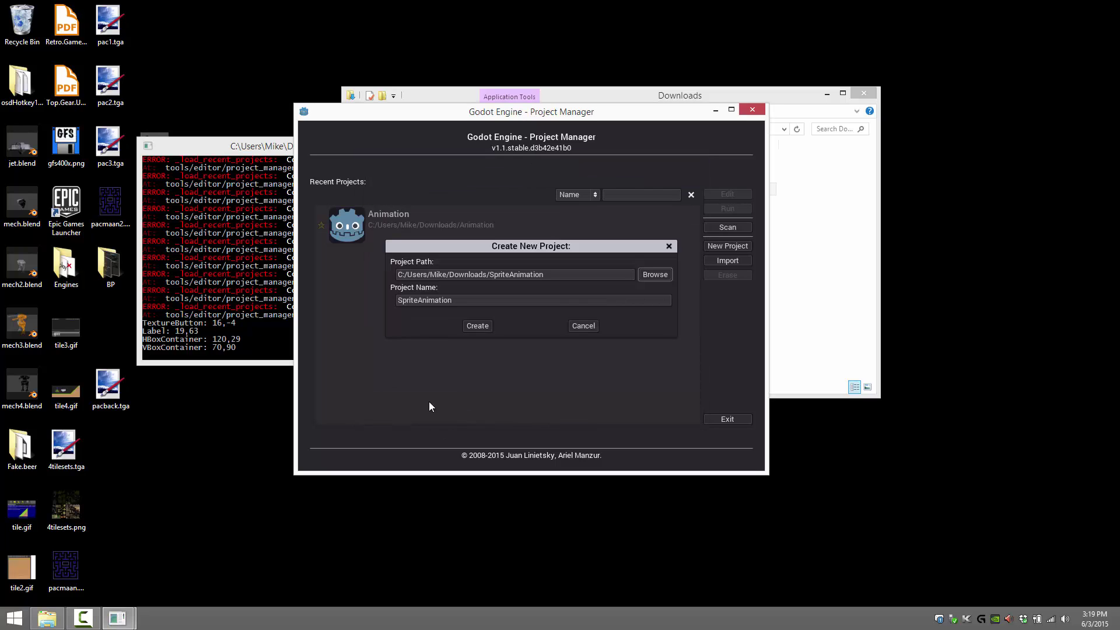
{"action": "left_click", "coordinate": [473, 321]}
Step: Open the SpriteAnimation project in a maximized editor on the 2D view
{"action": "left_click", "coordinate": [421, 214]}
{"action": "double_click", "coordinate": [421, 211]}
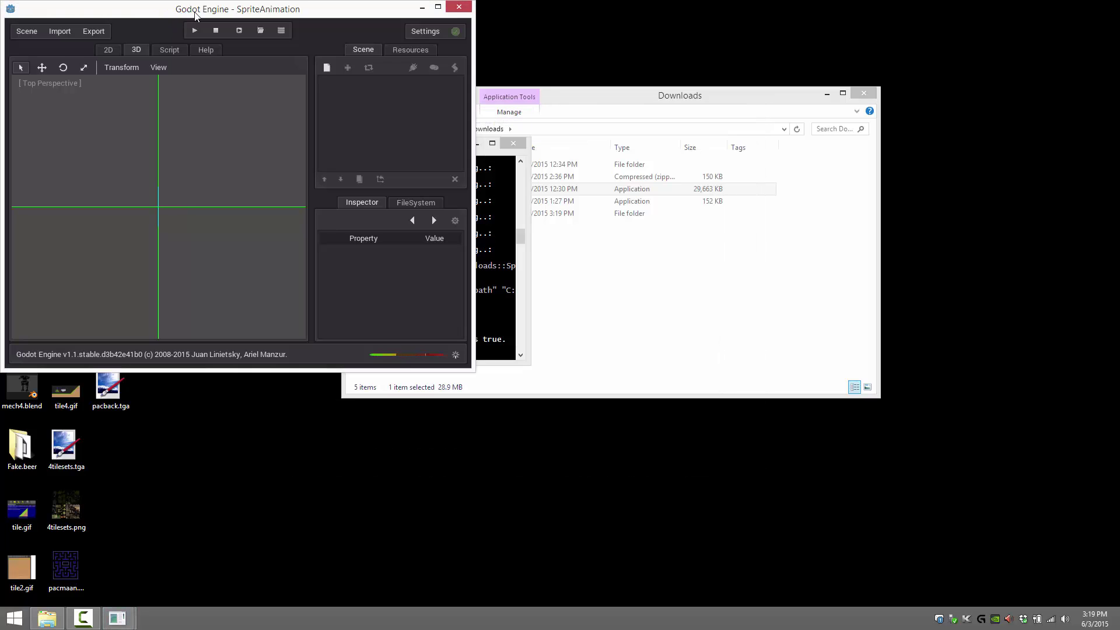
{"action": "double_click", "coordinate": [201, 10]}
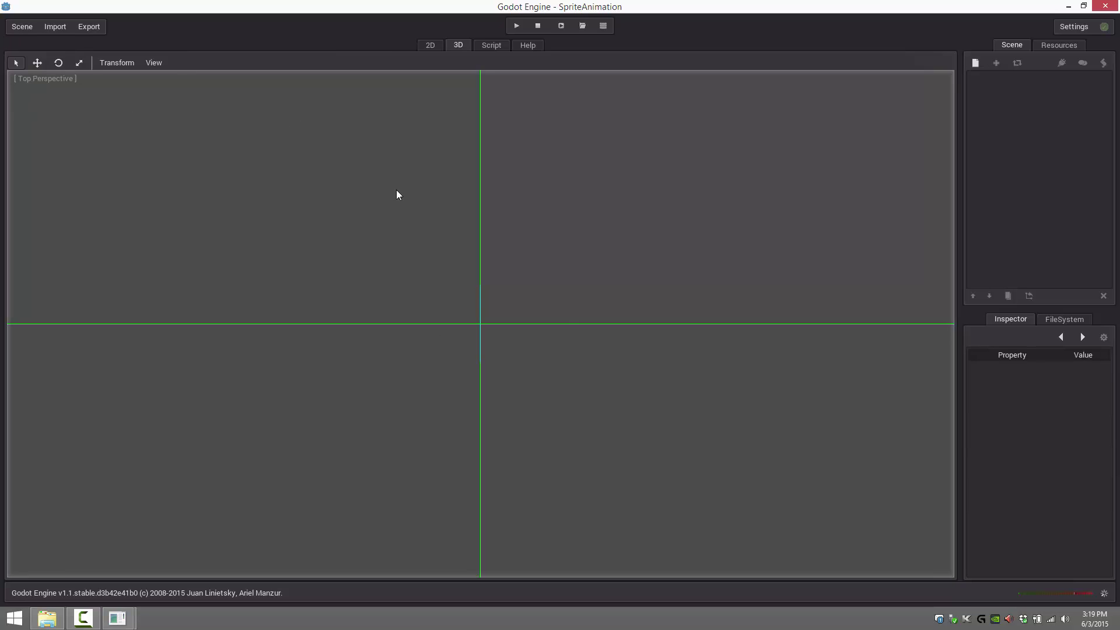
{"action": "left_click", "coordinate": [430, 48]}
Step: Add a plain Node as the scene root after the save fails for lack of a root
{"action": "left_click", "coordinate": [22, 27]}
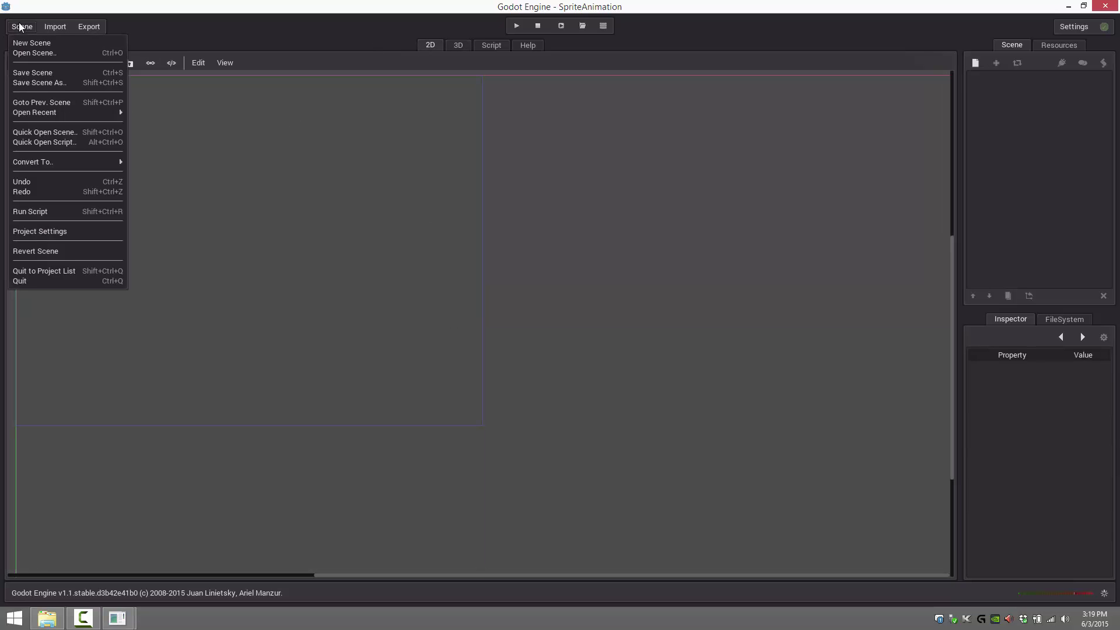
{"action": "left_click", "coordinate": [31, 72]}
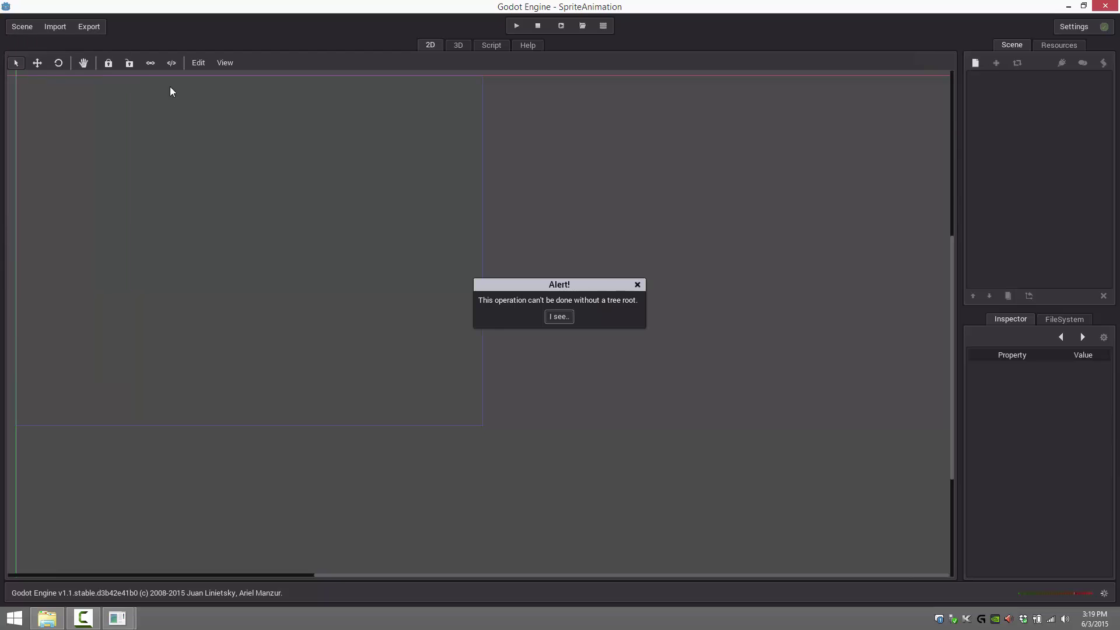
{"action": "left_click", "coordinate": [637, 286]}
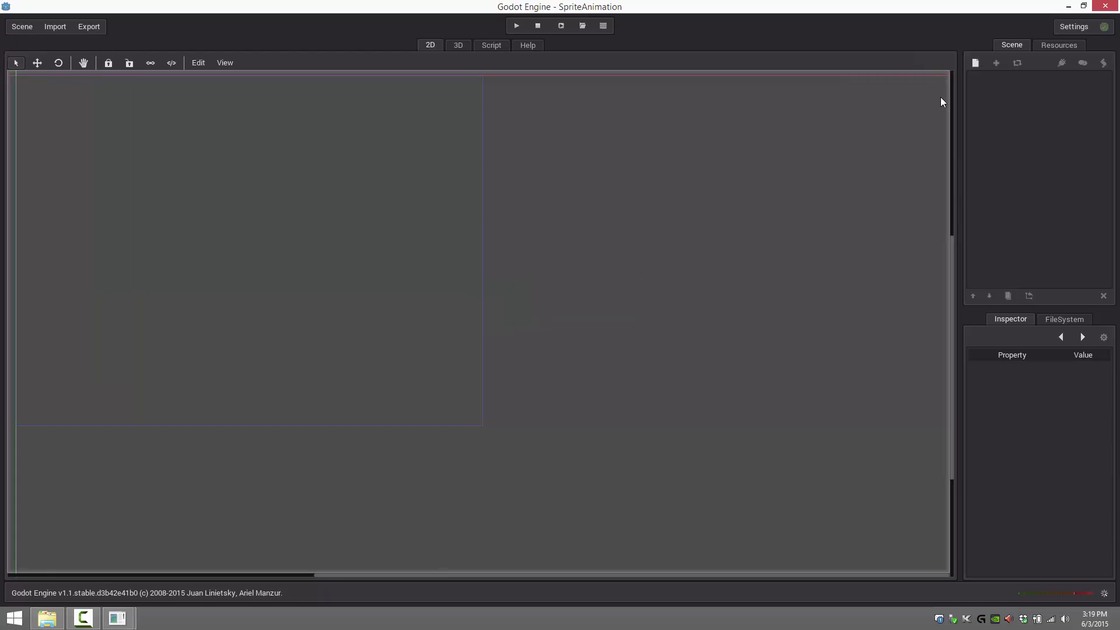
{"action": "left_click", "coordinate": [973, 67]}
{"action": "type", "text": "Node"}
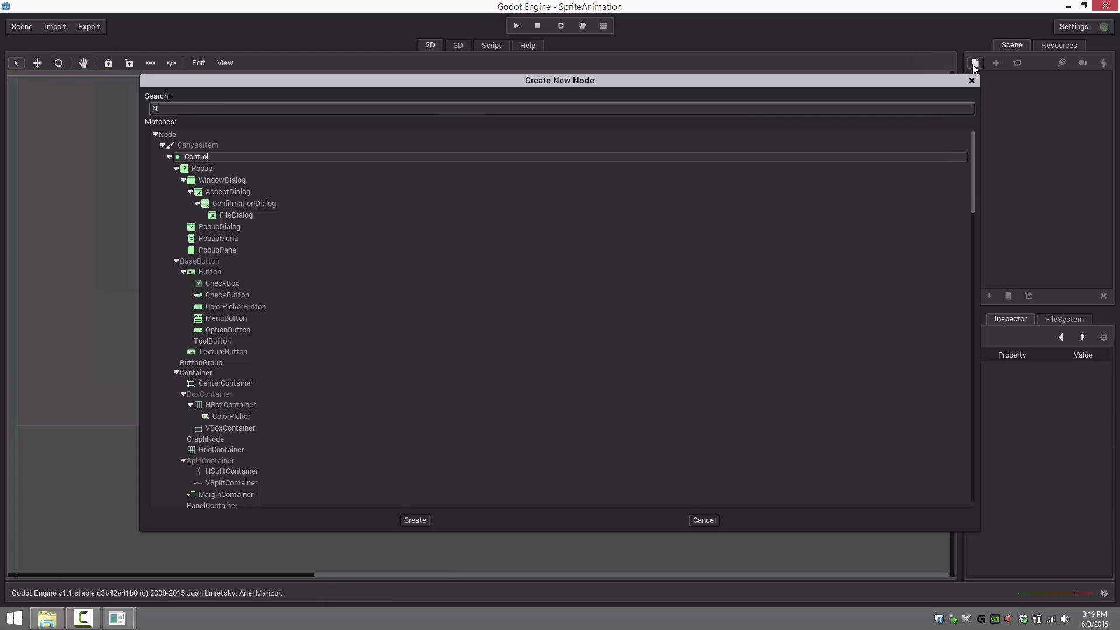
{"action": "left_click", "coordinate": [157, 135]}
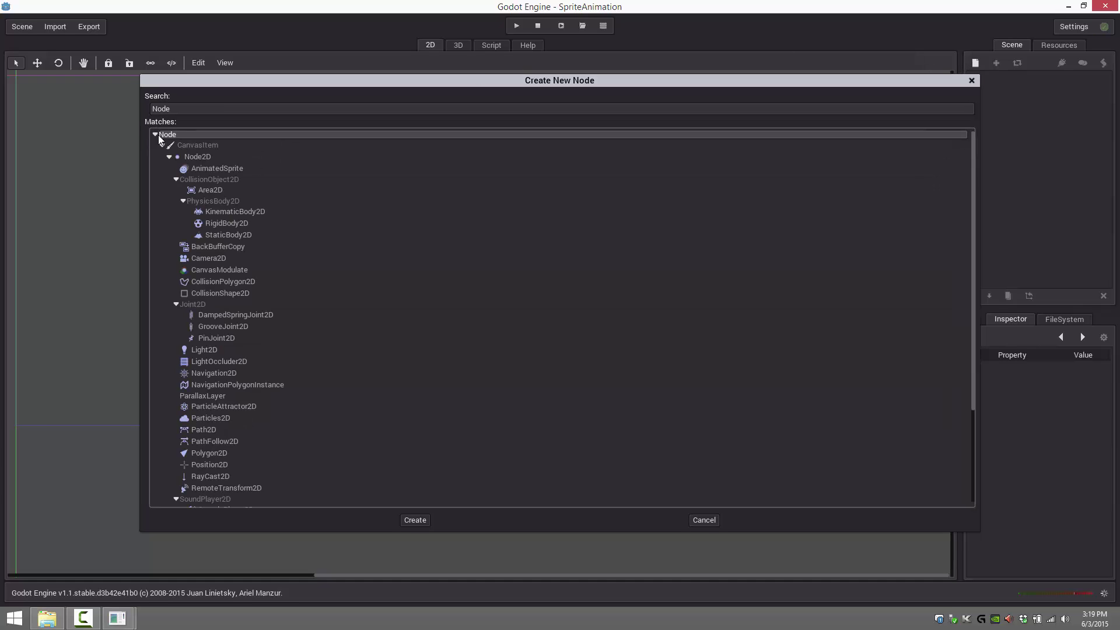
{"action": "left_click", "coordinate": [431, 519]}
Step: Save the scene as new_scene.scn
{"action": "left_click", "coordinate": [14, 29]}
{"action": "left_click", "coordinate": [33, 69]}
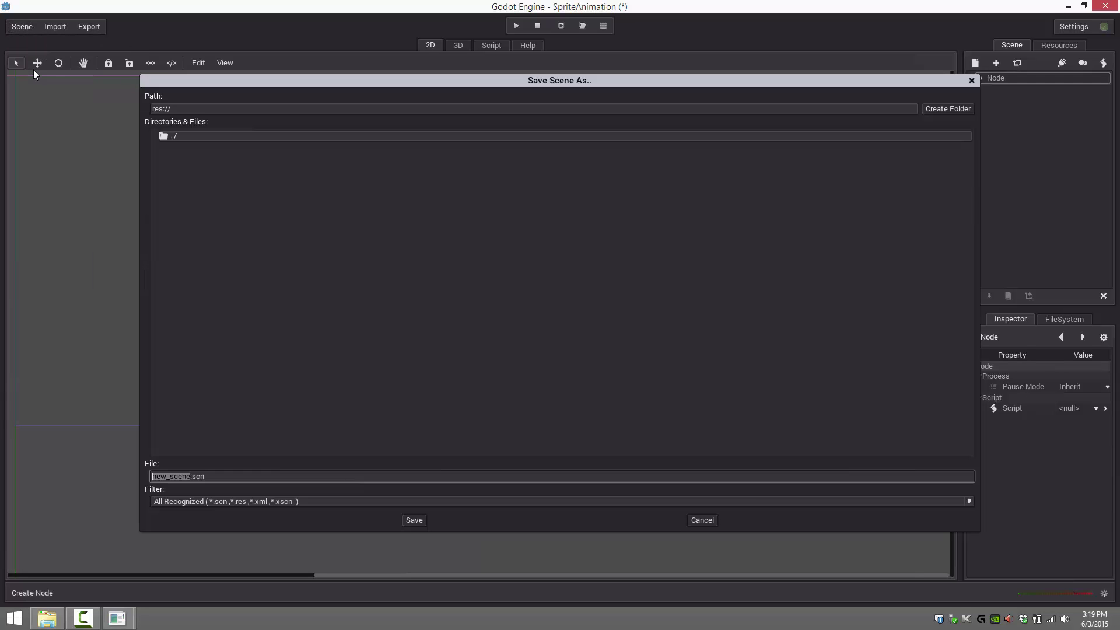
{"action": "left_click", "coordinate": [414, 520]}
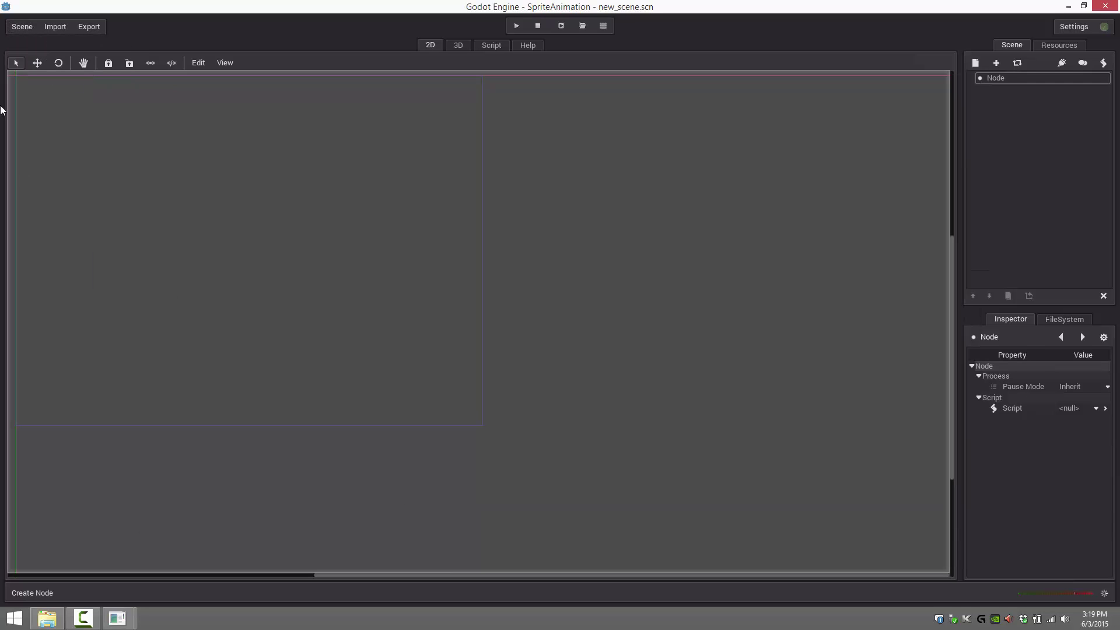
Step: Set res://new_scene.scn as main_scene in Project Settings
{"action": "left_click", "coordinate": [19, 27]}
{"action": "left_click", "coordinate": [39, 229]}
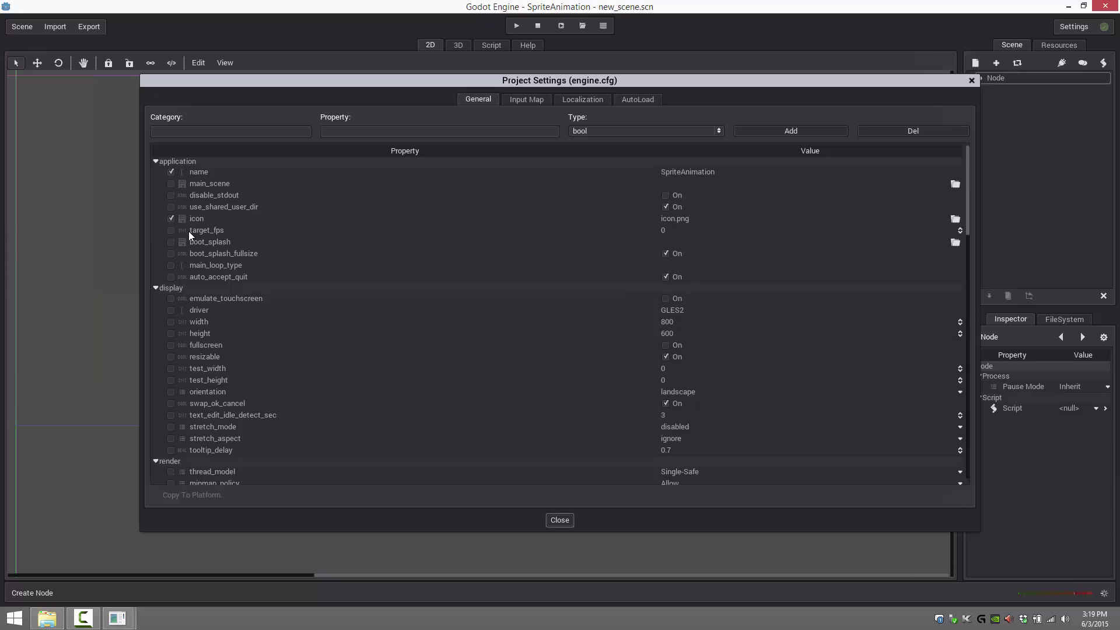
{"action": "left_click", "coordinate": [955, 184]}
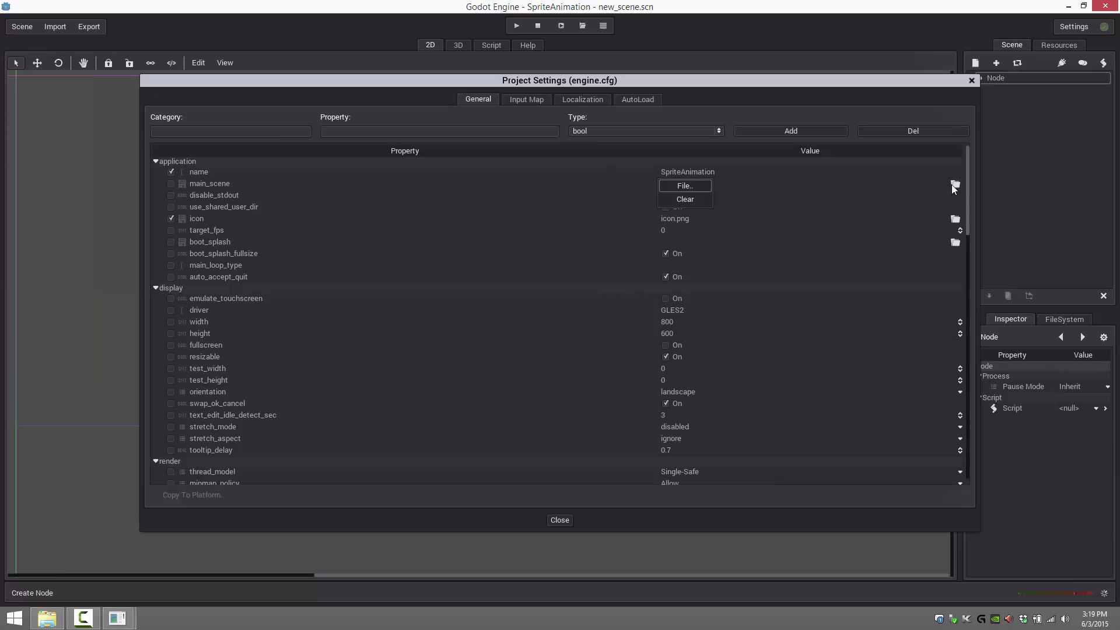
{"action": "left_click", "coordinate": [682, 187]}
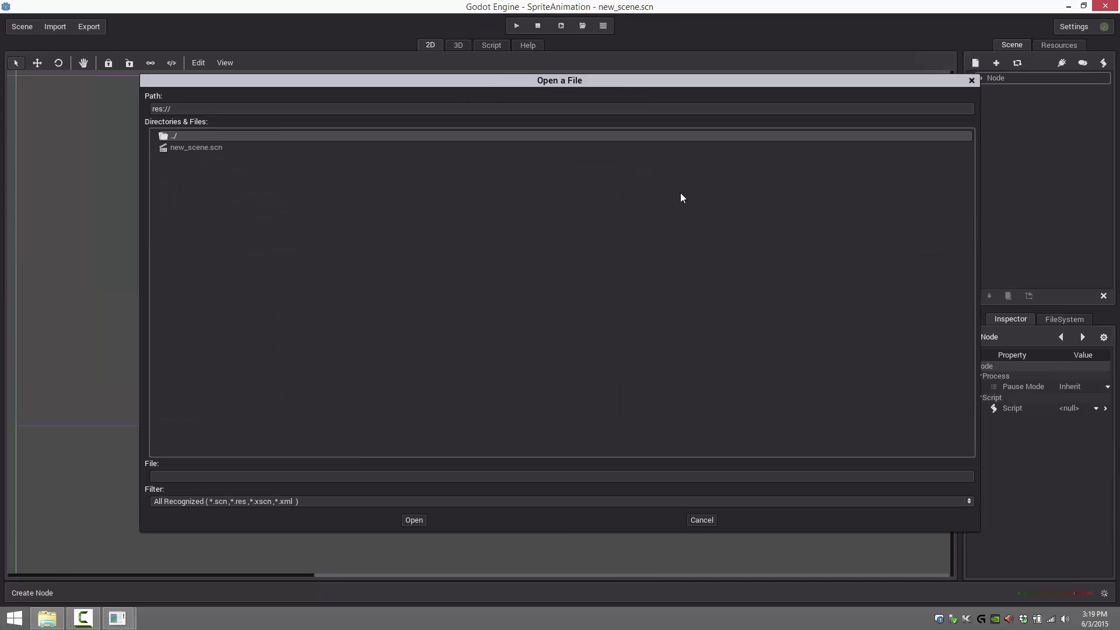
{"action": "left_click", "coordinate": [210, 150]}
{"action": "double_click", "coordinate": [201, 149]}
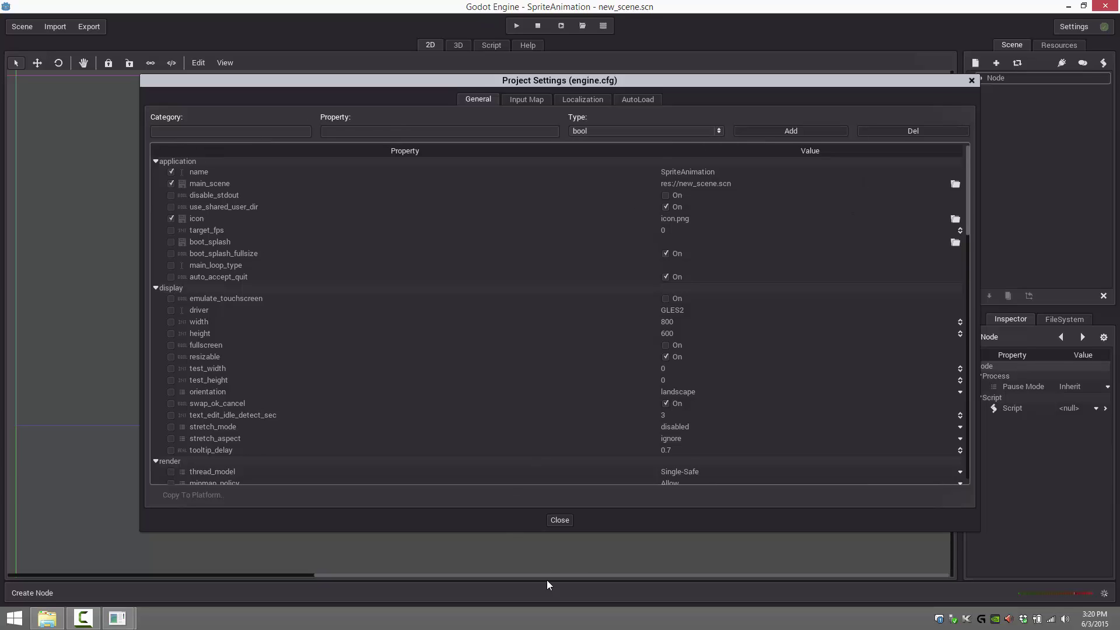
{"action": "left_click", "coordinate": [551, 521]}
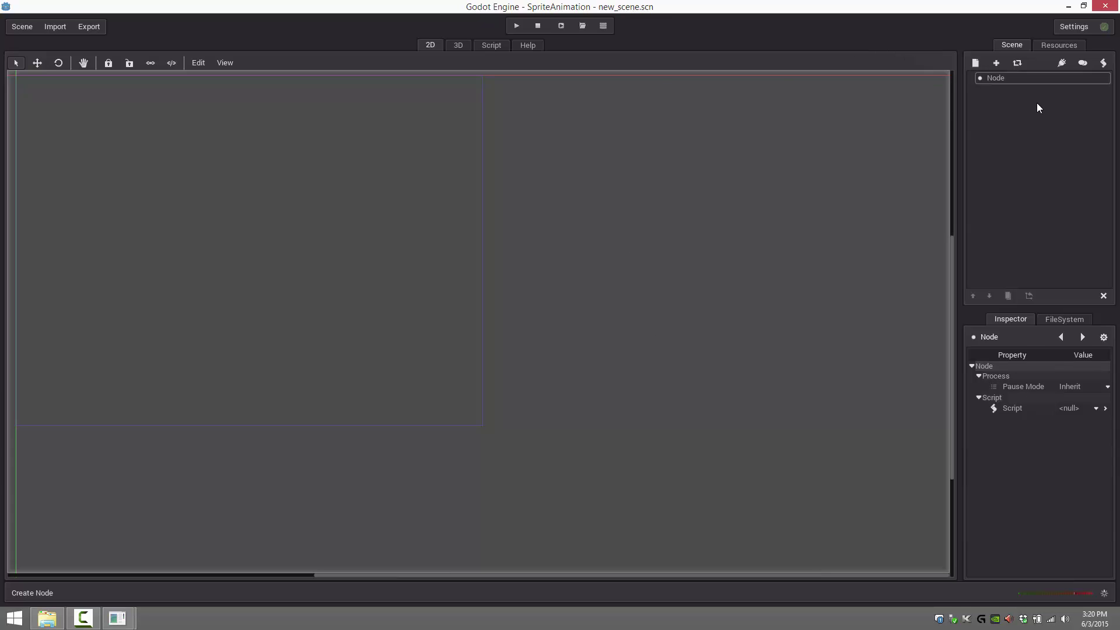
Step: Add an AnimatedSprite child under Node and drag it to position 50,94
{"action": "left_click", "coordinate": [974, 63]}
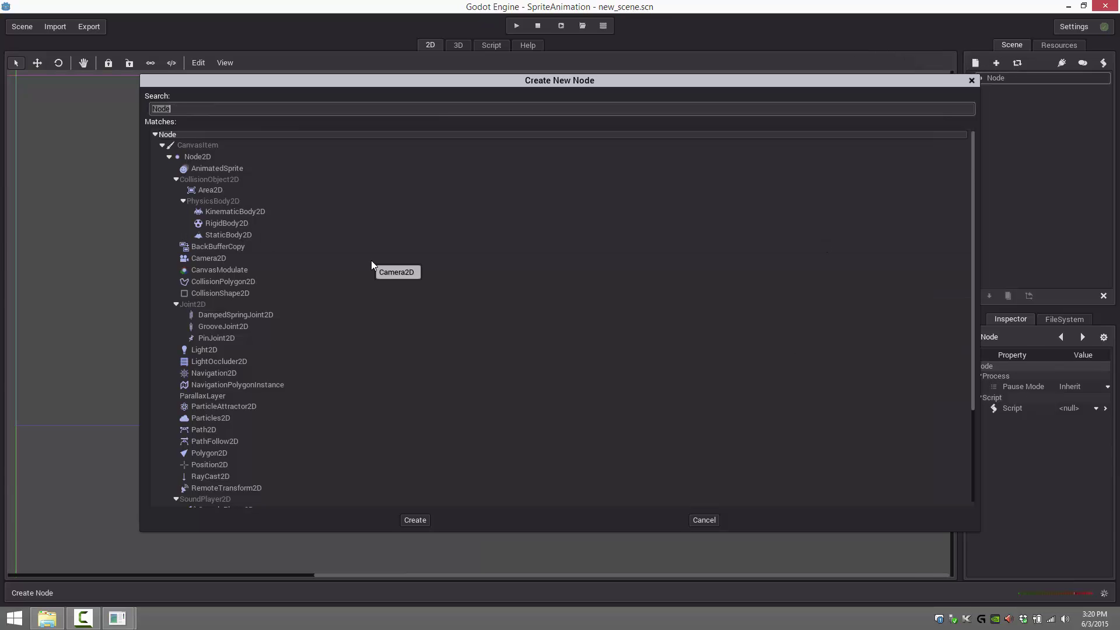
{"action": "type", "text": "Anim"}
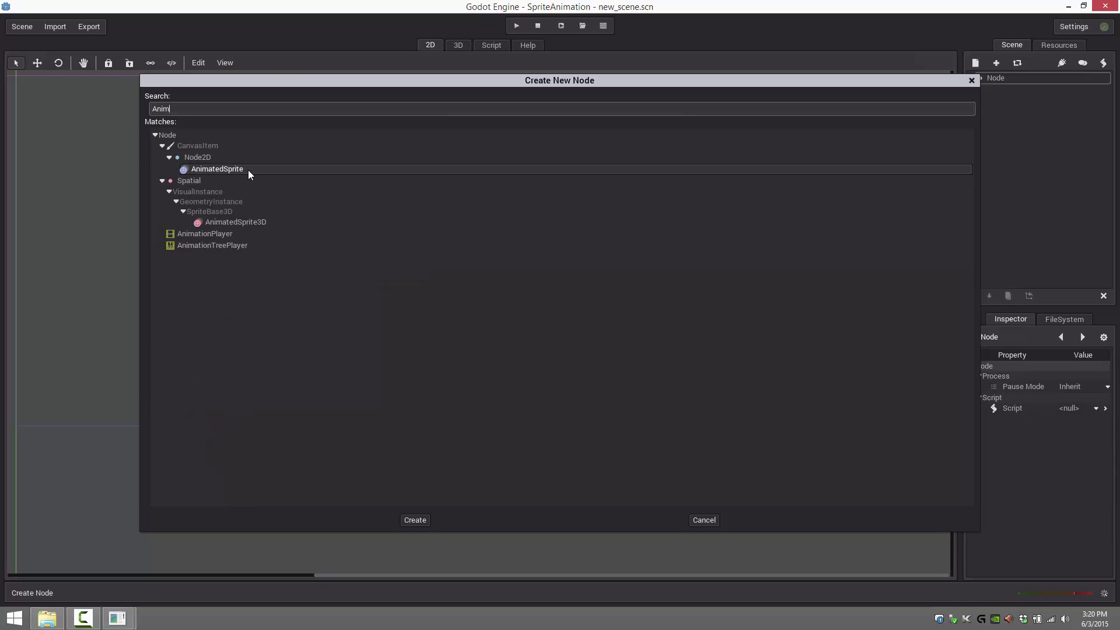
{"action": "double_click", "coordinate": [247, 169]}
{"action": "left_click_drag", "start_coordinate": [15, 85], "coordinate": [44, 139]}
{"action": "key", "text": "w"}
{"action": "key", "text": "q"}
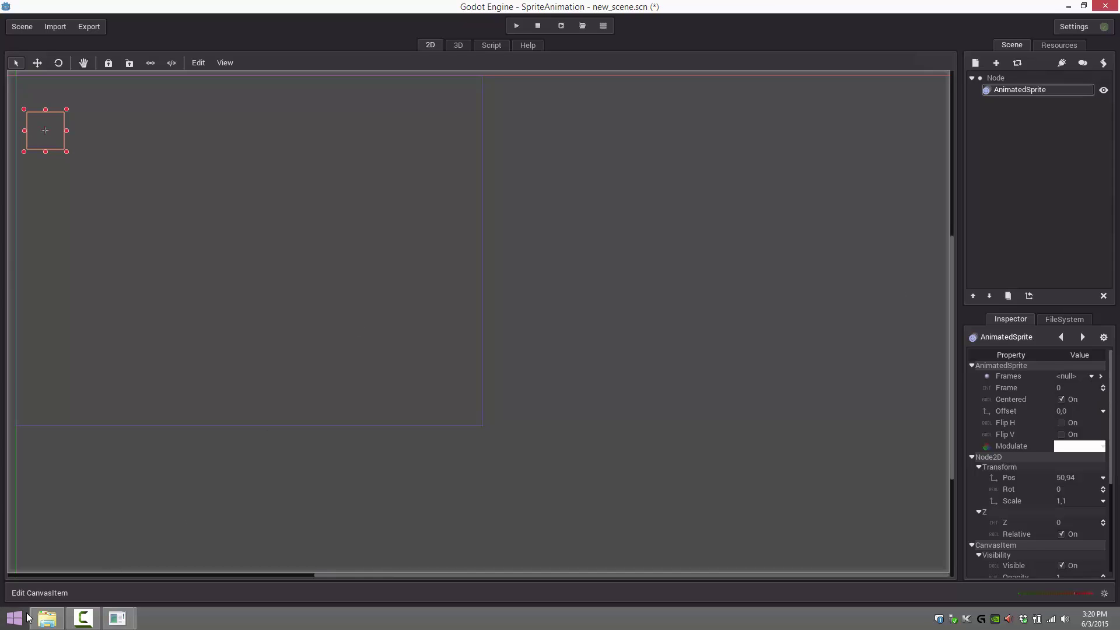
Step: Navigate File Explorer to the c:\tmp folder
{"action": "left_click", "coordinate": [42, 622]}
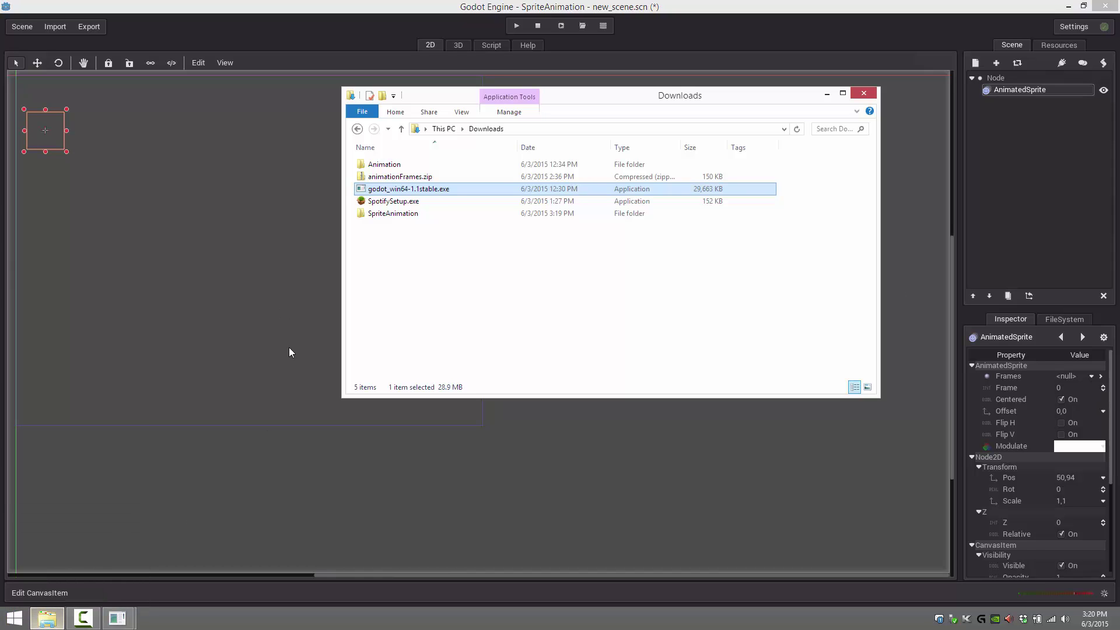
{"action": "left_click", "coordinate": [515, 129]}
{"action": "type", "text": "c:\\tmp"}
{"action": "key", "text": "ctrl+a"}
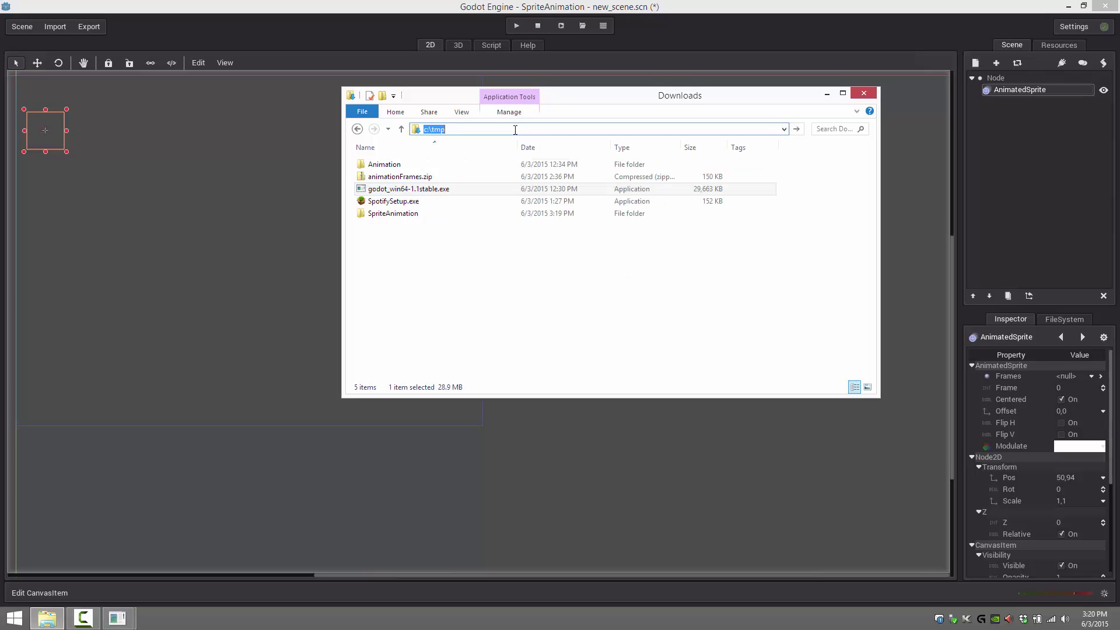
{"action": "key", "text": "Return"}
Step: Preview 0001.png and step through the walk-cycle frames, then return to Godot
{"action": "double_click", "coordinate": [377, 168]}
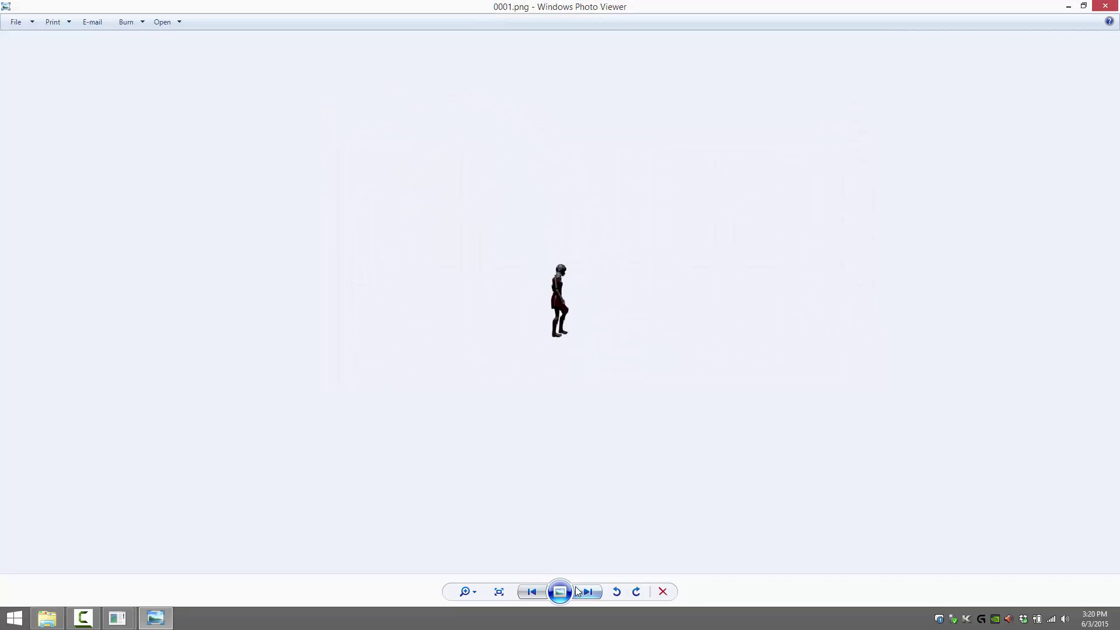
{"action": "left_click", "coordinate": [585, 593]}
{"action": "left_click", "coordinate": [584, 593]}
{"action": "left_click", "coordinate": [584, 593]}
{"action": "left_click", "coordinate": [584, 593]}
{"action": "left_click", "coordinate": [584, 593]}
{"action": "left_click", "coordinate": [584, 593]}
{"action": "left_click", "coordinate": [585, 593]}
{"action": "left_click", "coordinate": [585, 593]}
{"action": "left_click", "coordinate": [584, 593]}
{"action": "left_click", "coordinate": [584, 593]}
{"action": "left_click", "coordinate": [584, 593]}
{"action": "left_click", "coordinate": [584, 593]}
{"action": "left_click", "coordinate": [584, 593]}
{"action": "left_click", "coordinate": [584, 593]}
{"action": "left_click", "coordinate": [584, 593]}
{"action": "left_click", "coordinate": [584, 593]}
{"action": "left_click", "coordinate": [584, 592]}
{"action": "left_click", "coordinate": [584, 593]}
{"action": "left_click", "coordinate": [584, 592]}
{"action": "left_click", "coordinate": [585, 593]}
{"action": "left_click", "coordinate": [584, 593]}
{"action": "left_click", "coordinate": [584, 593]}
{"action": "left_click", "coordinate": [584, 593]}
{"action": "left_click", "coordinate": [585, 593]}
{"action": "left_click", "coordinate": [583, 590]}
{"action": "left_click", "coordinate": [583, 591]}
{"action": "left_click", "coordinate": [583, 590]}
{"action": "left_click", "coordinate": [583, 590]}
{"action": "left_click", "coordinate": [583, 591]}
{"action": "left_click", "coordinate": [583, 591]}
{"action": "left_click", "coordinate": [583, 591]}
{"action": "left_click", "coordinate": [583, 590]}
{"action": "left_click", "coordinate": [583, 590]}
{"action": "left_click", "coordinate": [1106, 5]}
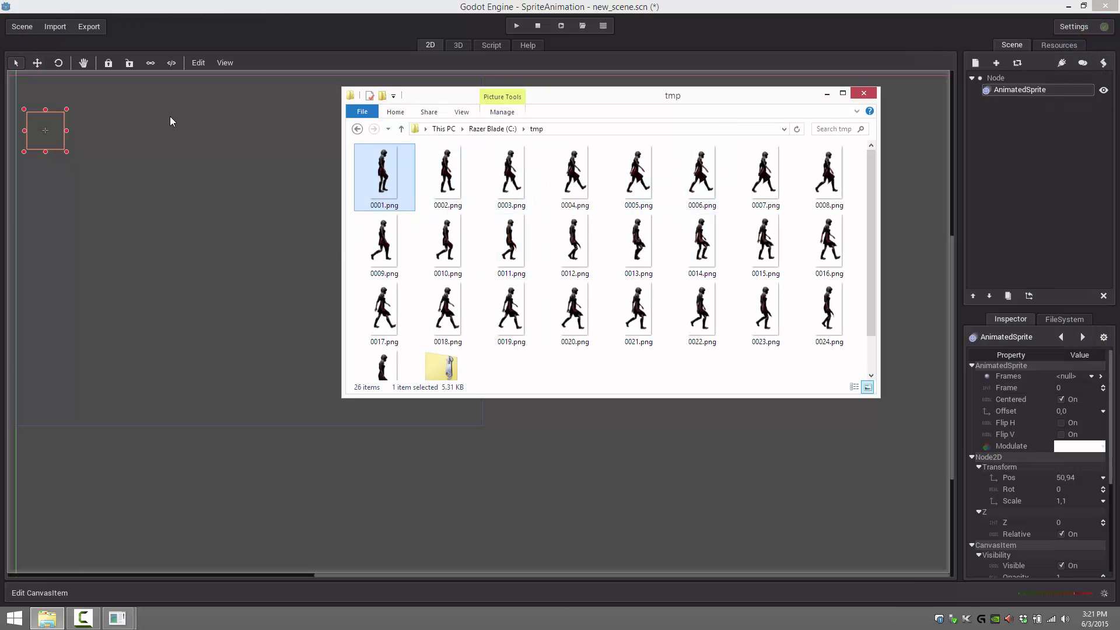
{"action": "left_click", "coordinate": [47, 27]}
{"action": "left_click", "coordinate": [48, 27]}
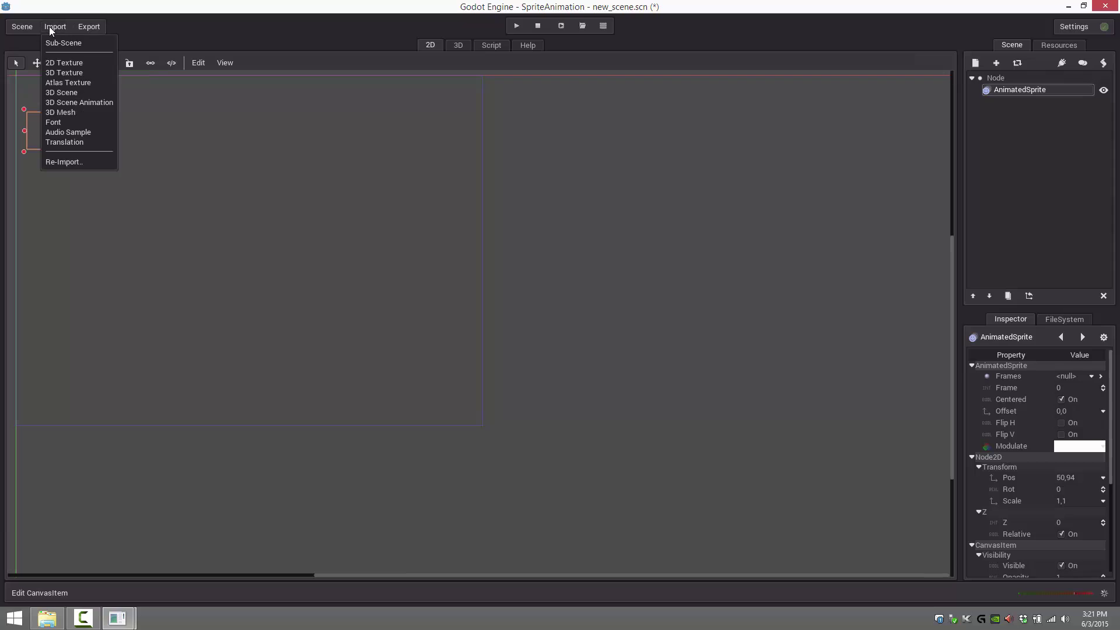
Step: Choose 0001.png through 0025.png from C:/tmp as source textures for a 2D texture import
{"action": "left_click", "coordinate": [70, 64]}
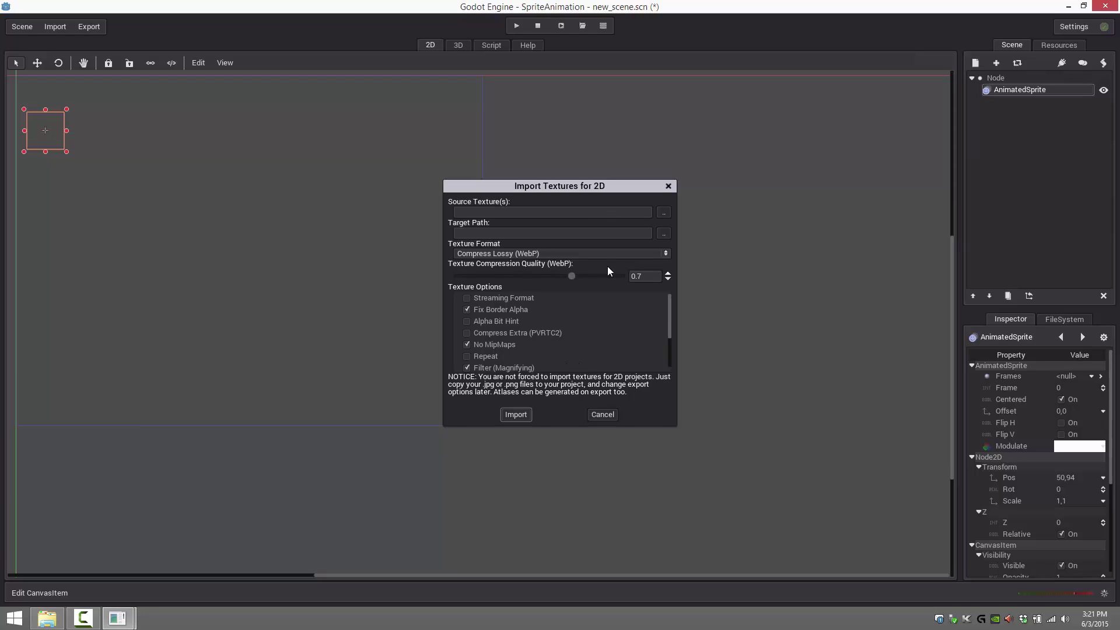
{"action": "left_click", "coordinate": [664, 212]}
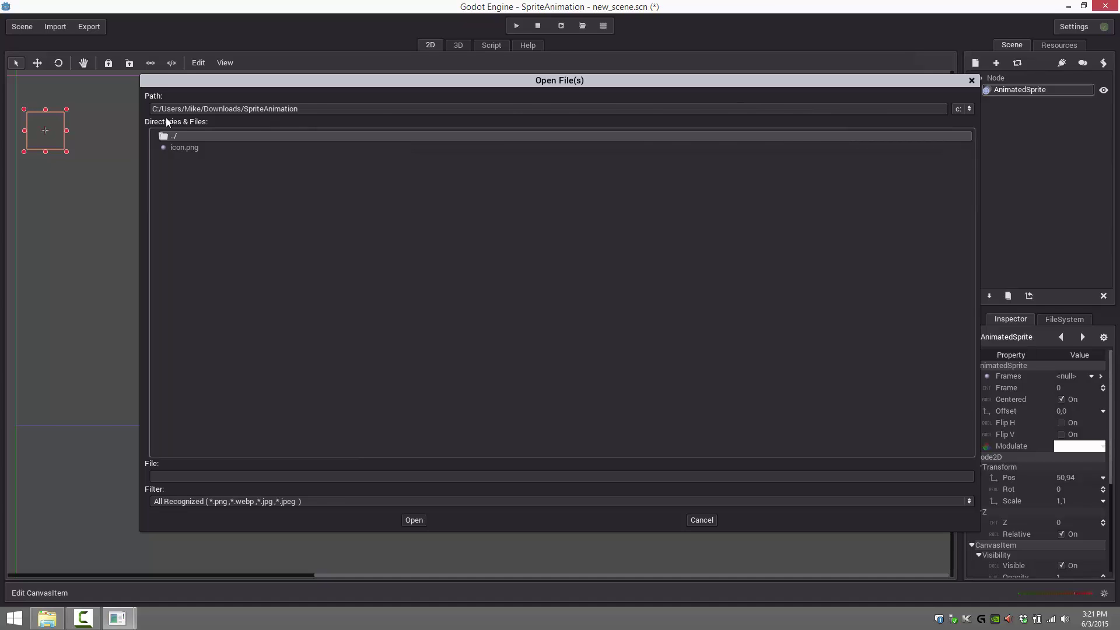
{"action": "double_click", "coordinate": [188, 138]}
{"action": "double_click", "coordinate": [187, 138]}
{"action": "double_click", "coordinate": [187, 138]}
{"action": "double_click", "coordinate": [187, 138]}
{"action": "double_click", "coordinate": [186, 287]}
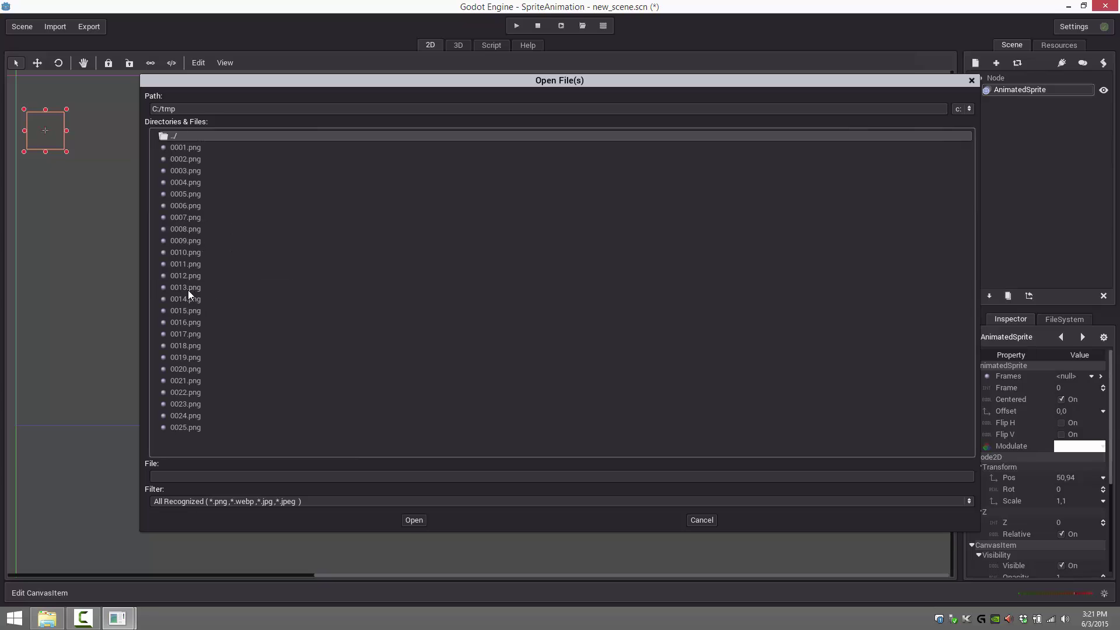
{"action": "left_click", "coordinate": [180, 148]}
{"action": "left_click", "coordinate": [178, 427], "text": "shift"}
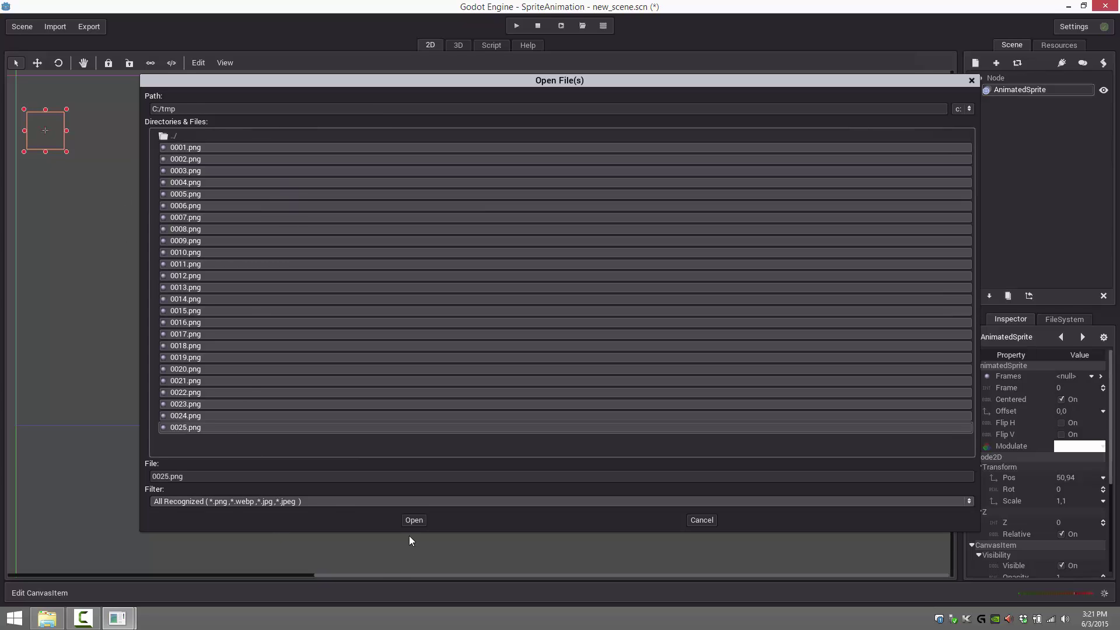
{"action": "left_click", "coordinate": [415, 521]}
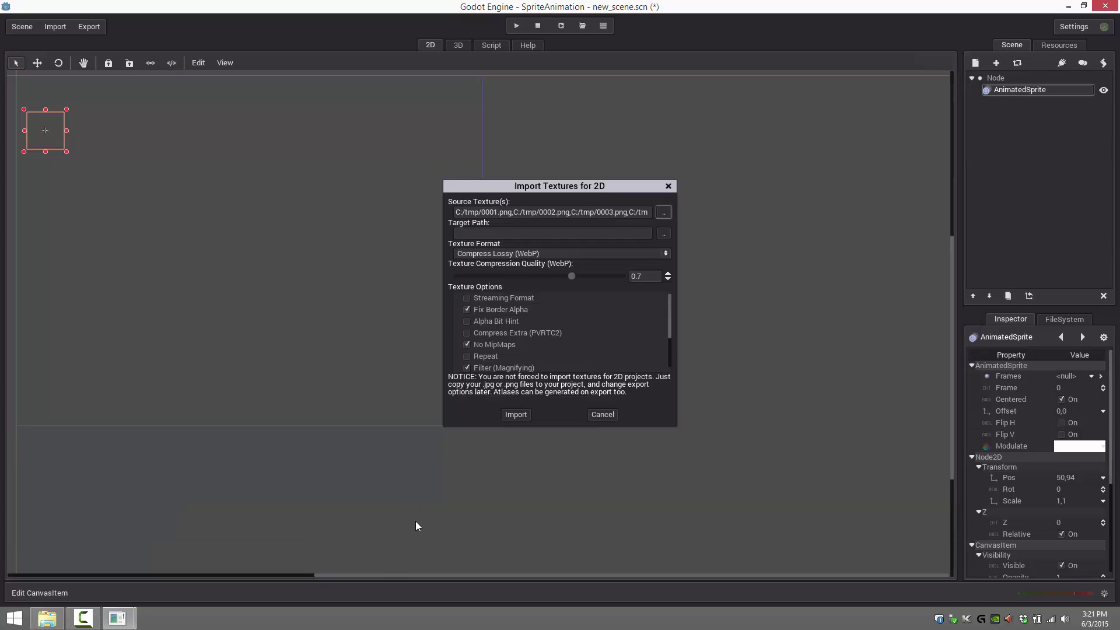
Step: Create a res://frames folder as the target path and import the textures
{"action": "left_click", "coordinate": [662, 234]}
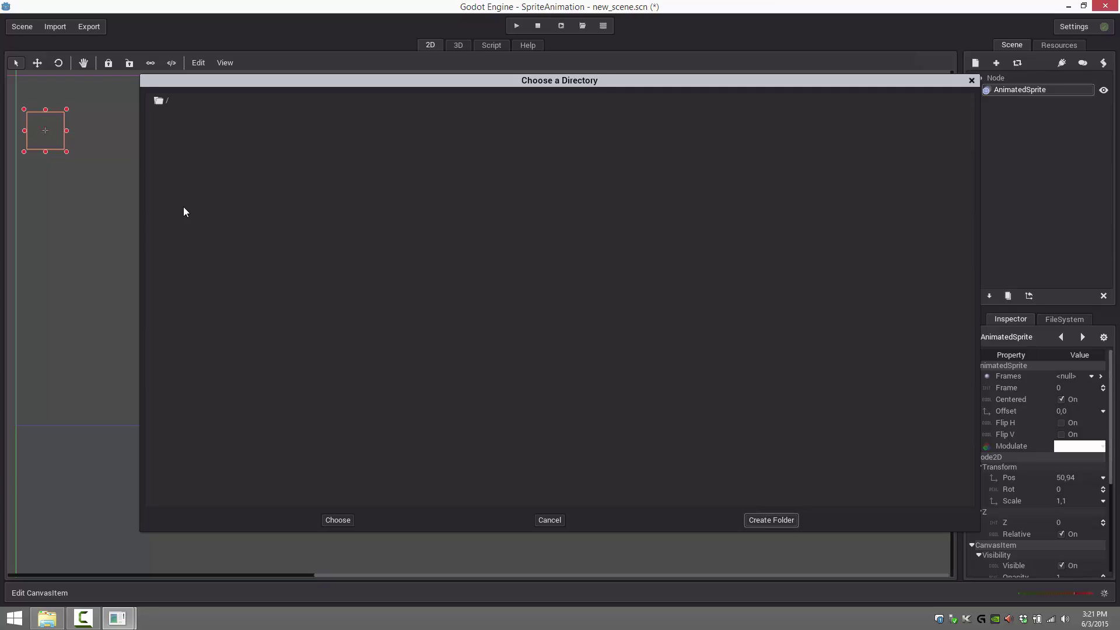
{"action": "left_click", "coordinate": [181, 101]}
{"action": "left_click", "coordinate": [779, 519]}
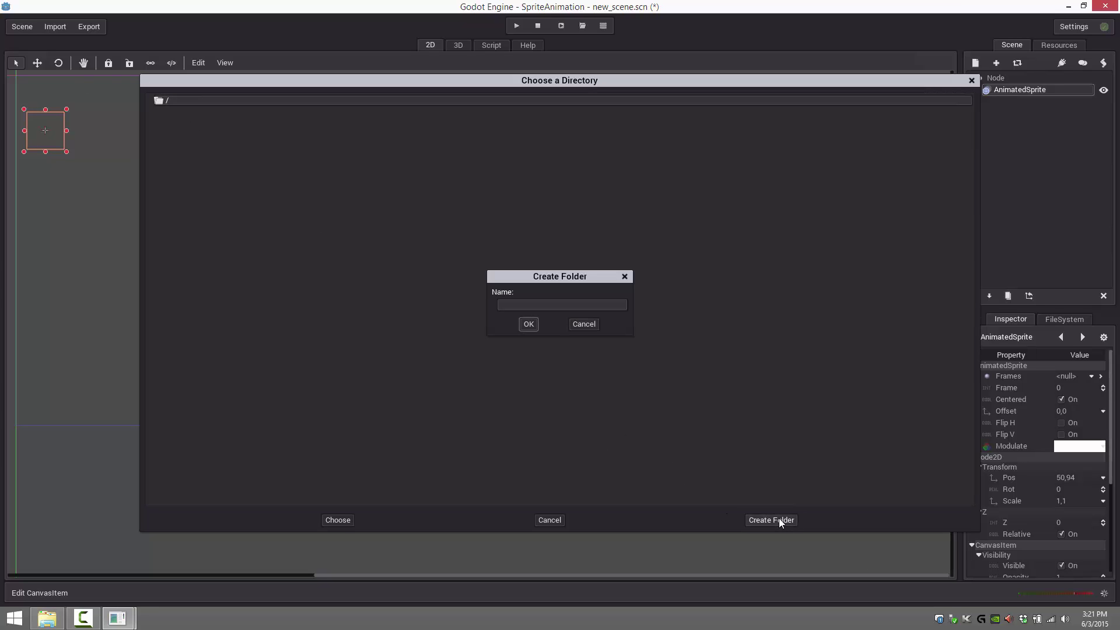
{"action": "left_click", "coordinate": [585, 299]}
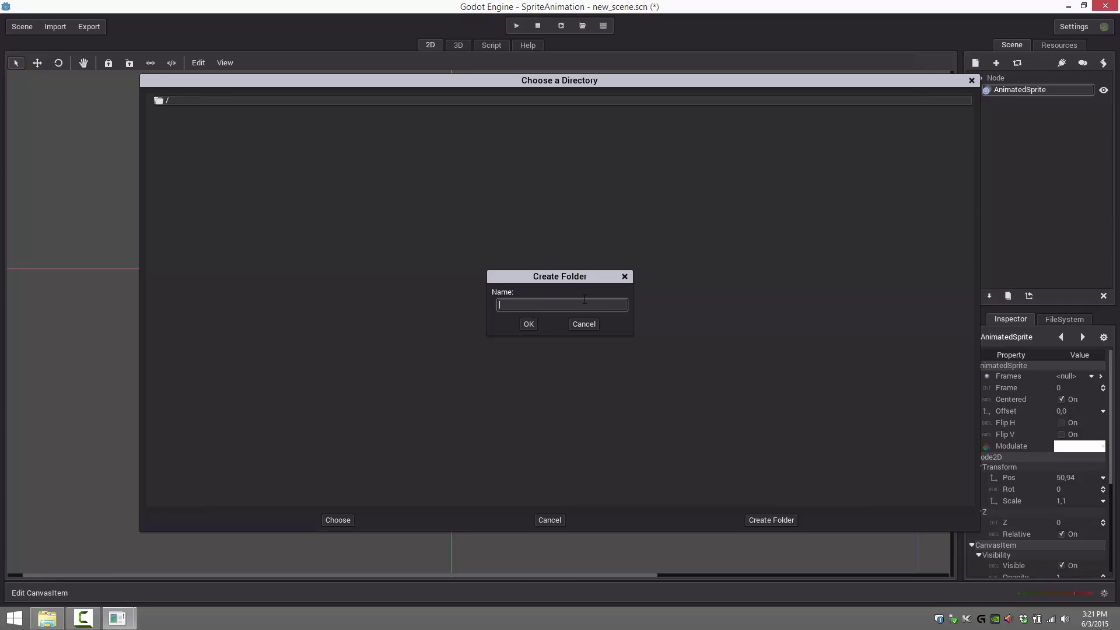
{"action": "type", "text": "frames"}
{"action": "key", "text": "Return"}
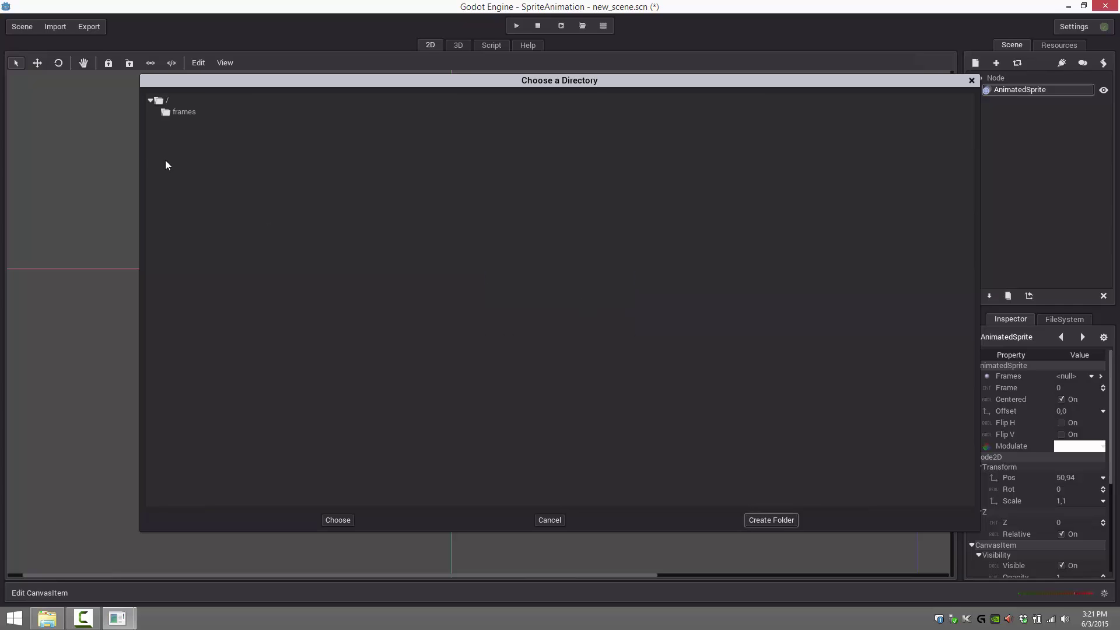
{"action": "left_click", "coordinate": [178, 114]}
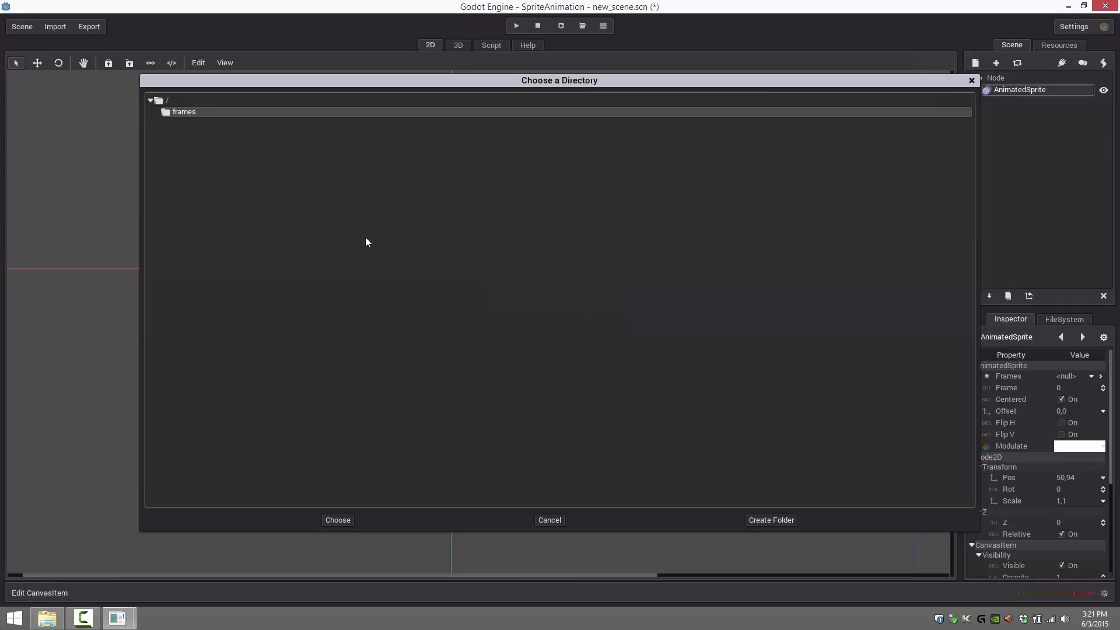
{"action": "left_click", "coordinate": [337, 520]}
{"action": "left_click", "coordinate": [509, 415]}
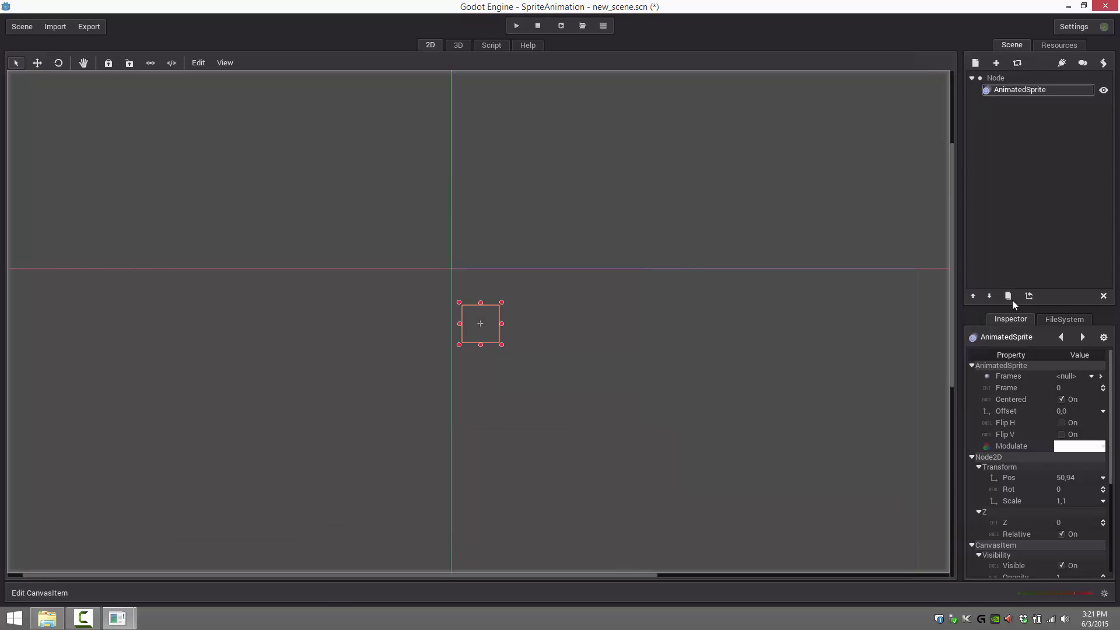
{"action": "left_click", "coordinate": [1055, 321]}
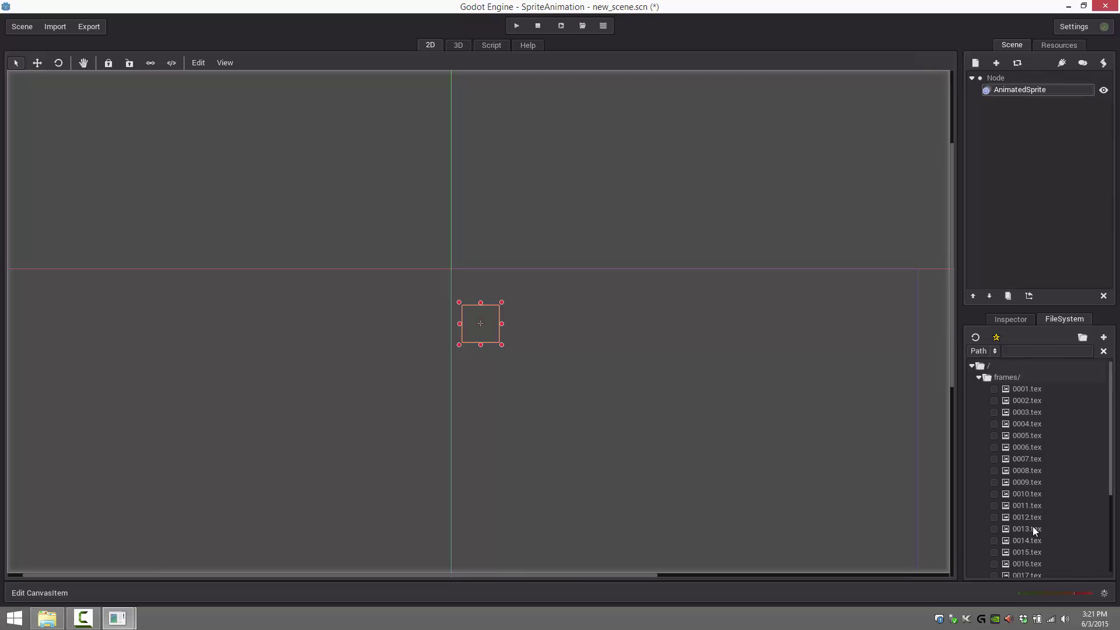
{"action": "scroll", "coordinate": [1029, 478], "scroll_direction": "down", "scroll_amount": 4}
{"action": "scroll", "coordinate": [1021, 480], "scroll_direction": "up", "scroll_amount": 4}
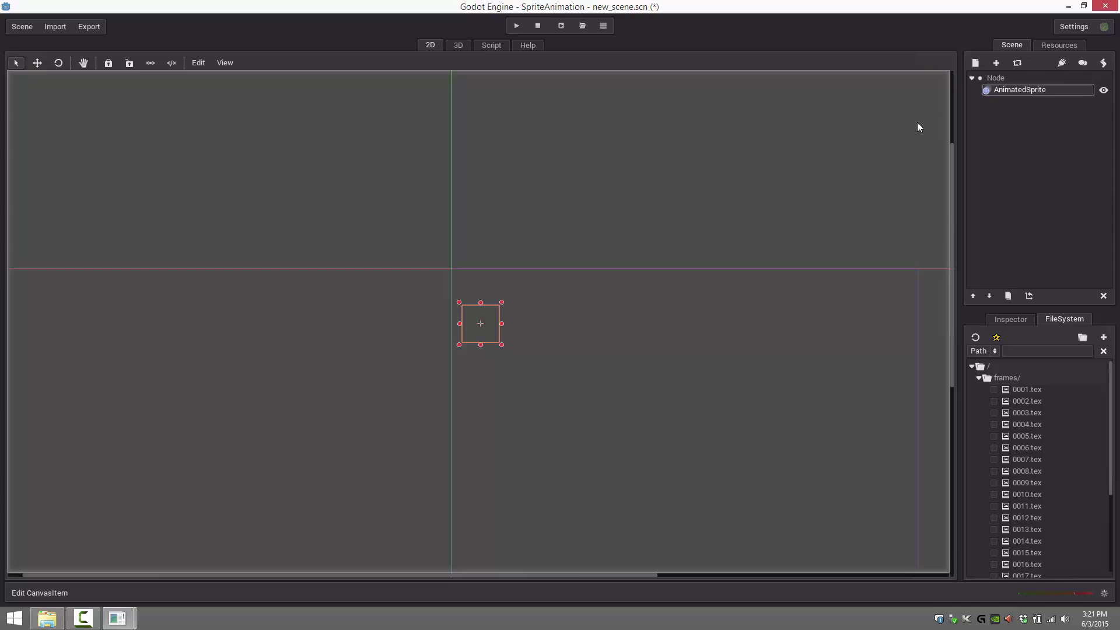
{"action": "left_click", "coordinate": [995, 78]}
{"action": "left_click", "coordinate": [1011, 320]}
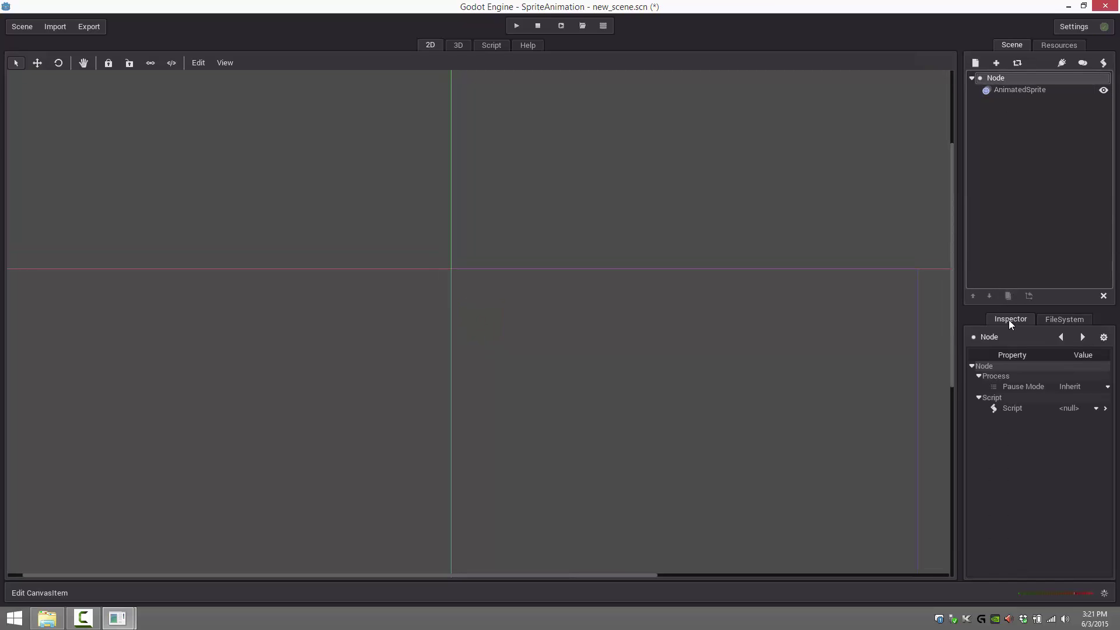
{"action": "left_click", "coordinate": [1010, 91]}
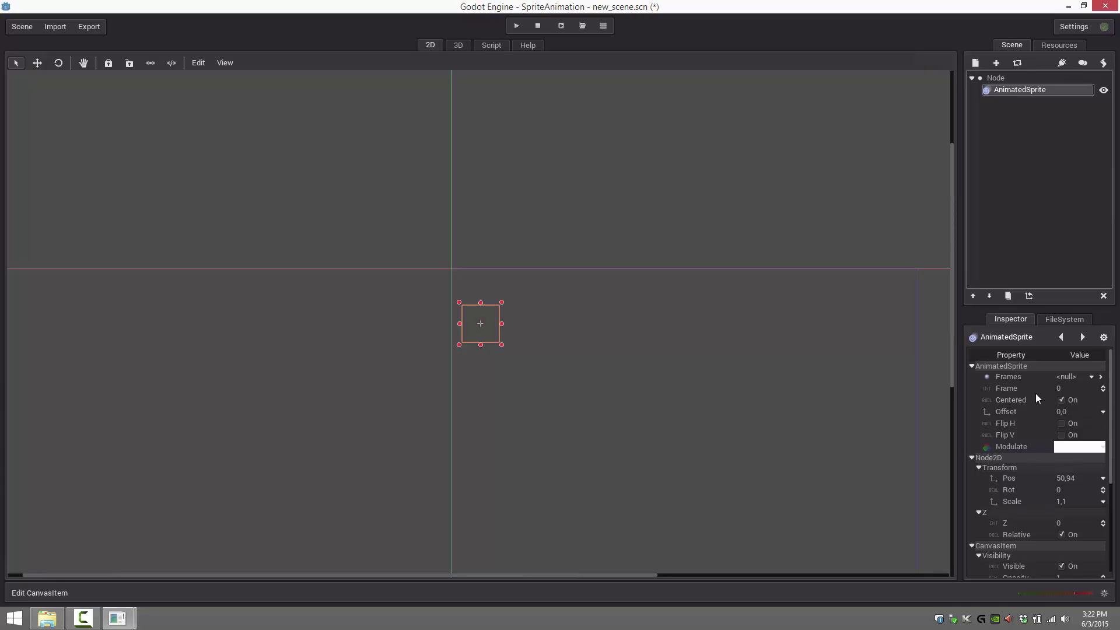
{"action": "left_click", "coordinate": [1092, 376]}
Step: Assign a new SpriteFrames resource to the AnimatedSprite's Frames and open it for editing
{"action": "left_click", "coordinate": [1070, 396]}
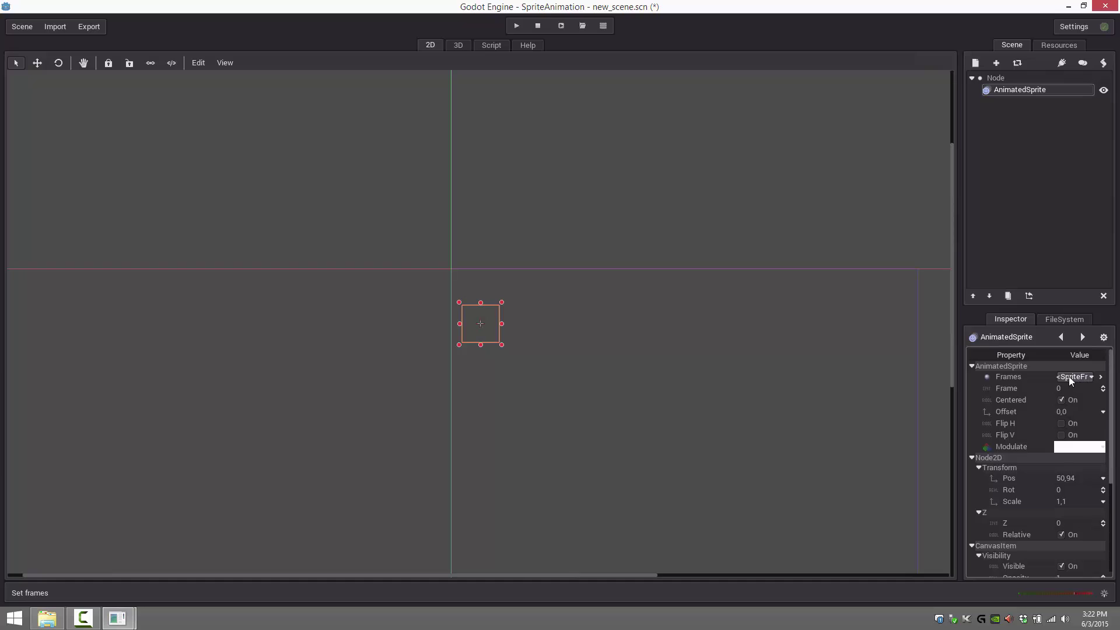
{"action": "left_click_drag", "start_coordinate": [962, 316], "coordinate": [902, 318]}
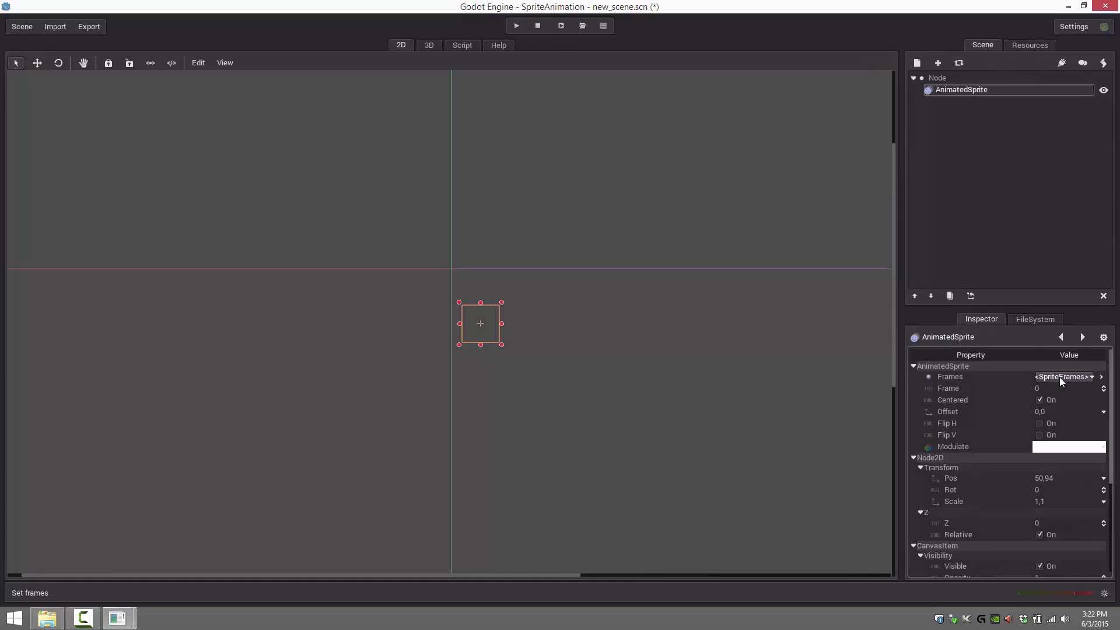
{"action": "left_click", "coordinate": [1076, 378]}
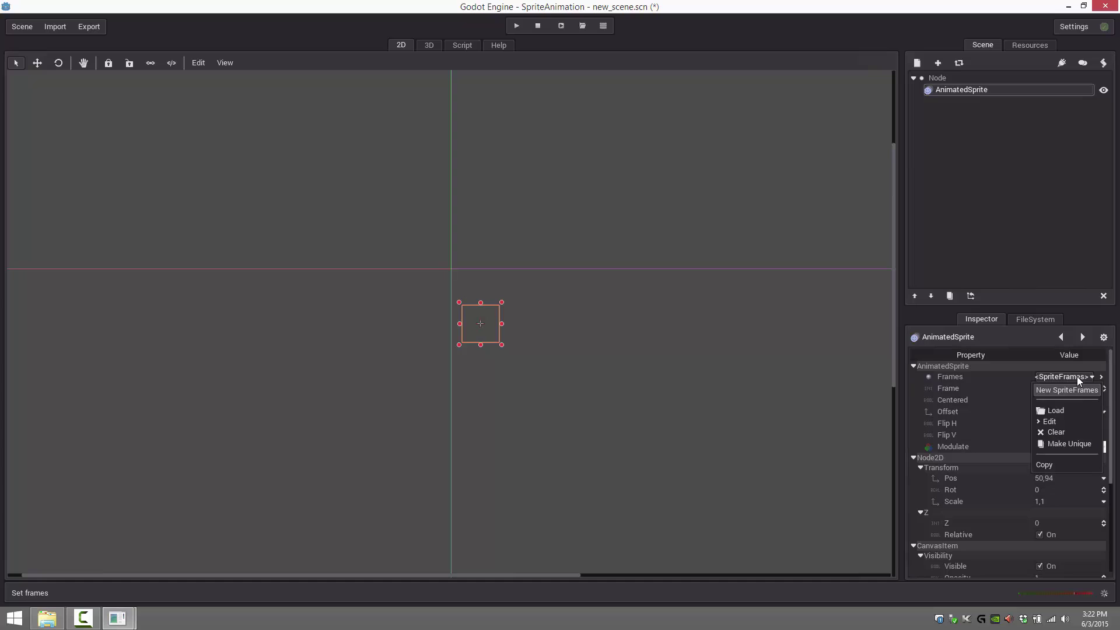
{"action": "left_click", "coordinate": [1050, 421]}
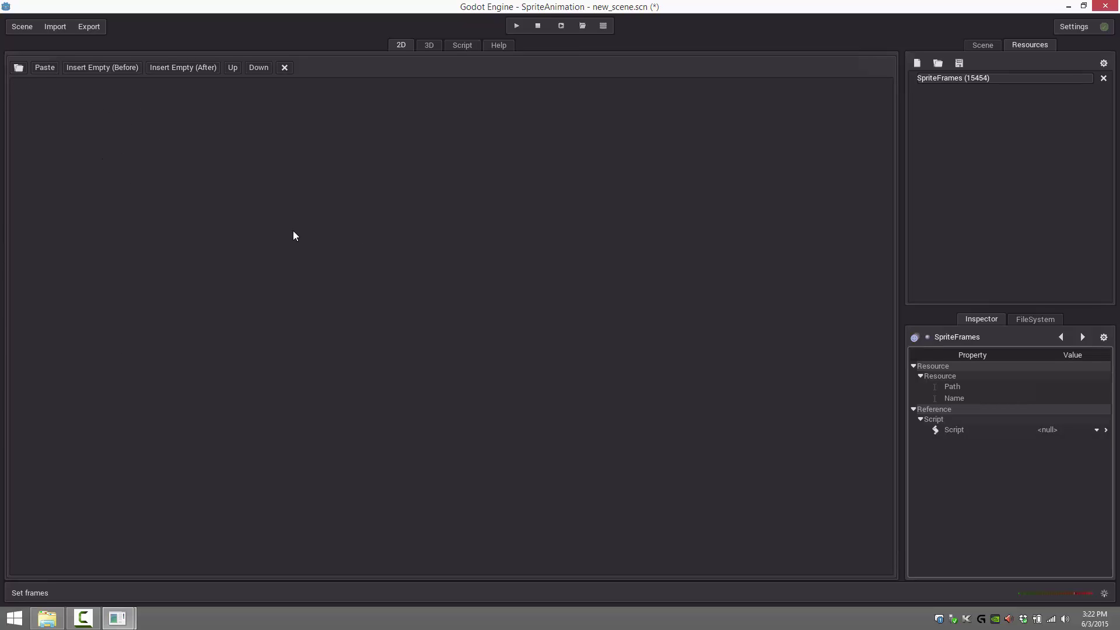
Step: Load 0001.tex through 0025.tex from res://frames as animation frames
{"action": "left_click", "coordinate": [20, 68]}
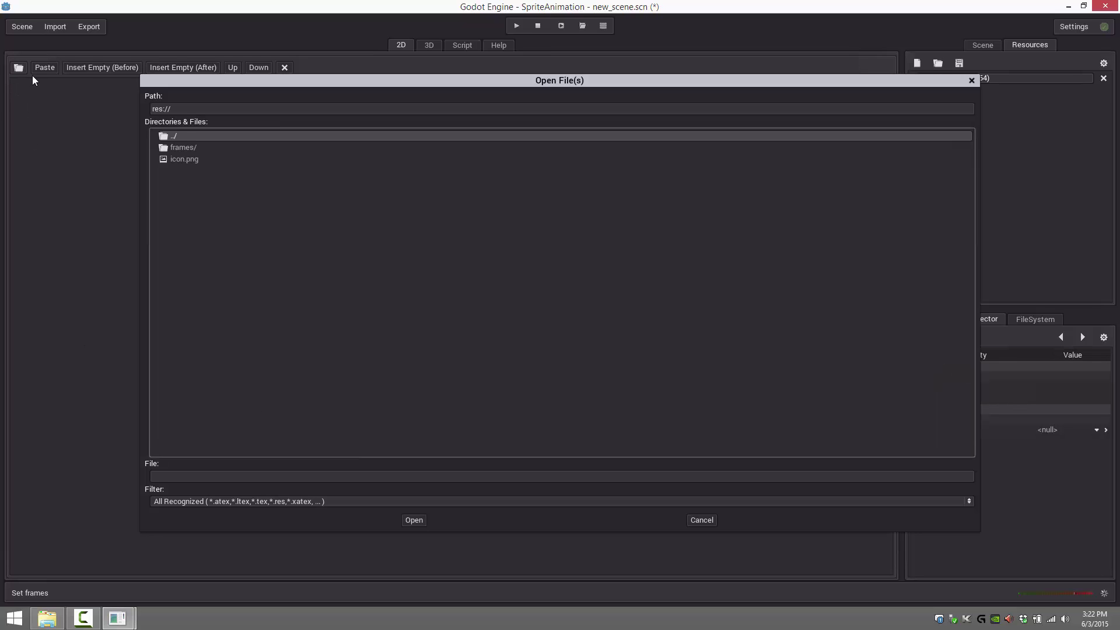
{"action": "double_click", "coordinate": [177, 145]}
{"action": "left_click", "coordinate": [177, 146]}
{"action": "left_click", "coordinate": [175, 429], "text": "shift"}
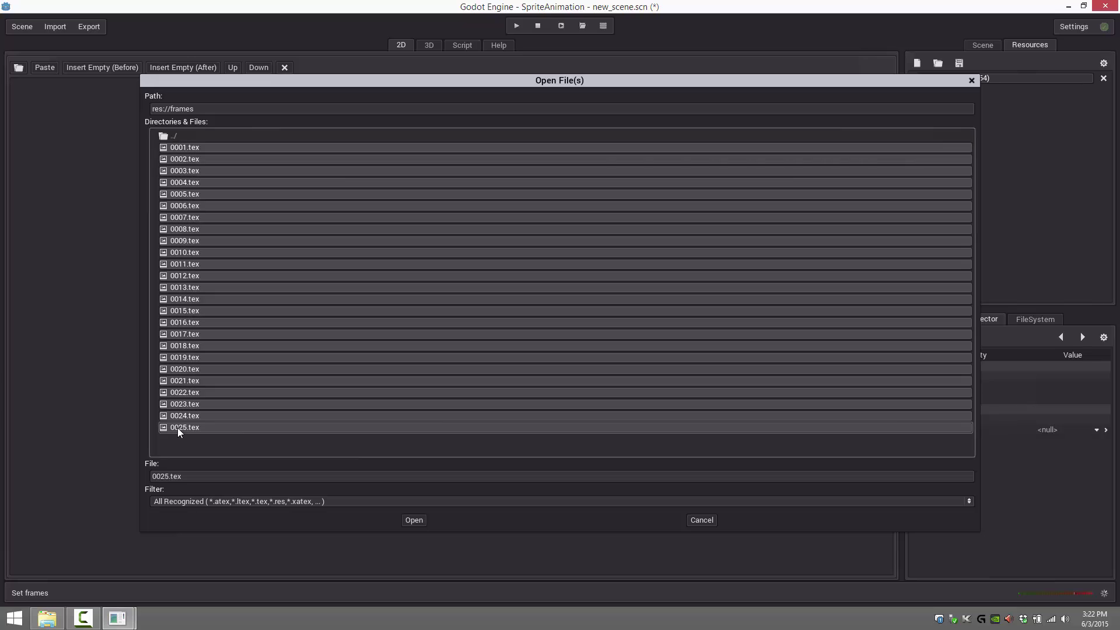
{"action": "left_click", "coordinate": [421, 519]}
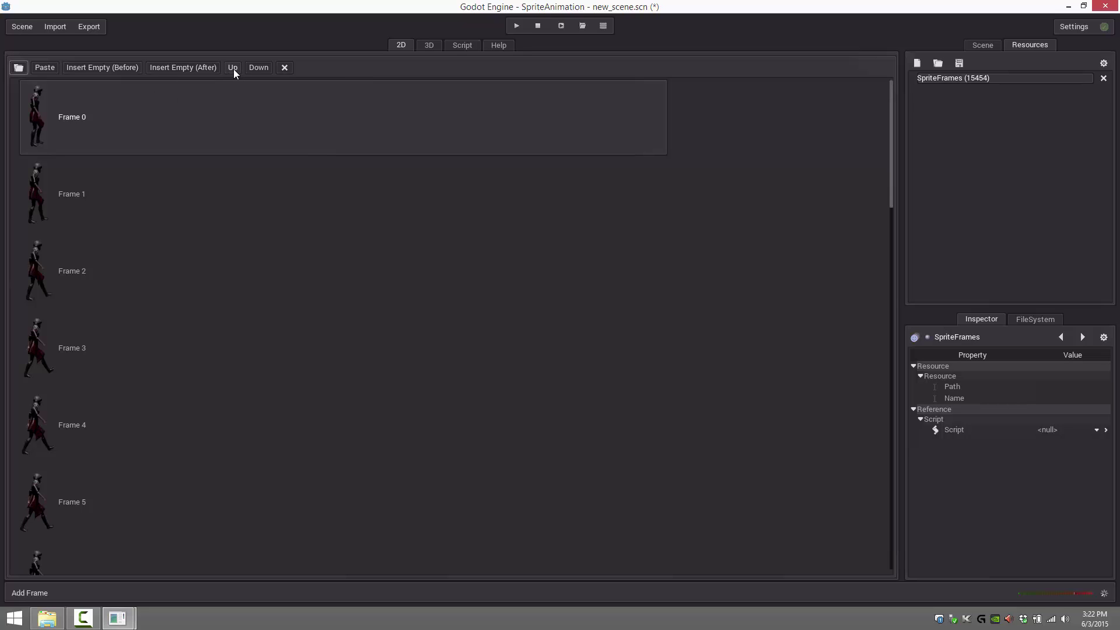
Step: Move Frame 0 down and back up, then browse Frames 1, 24 and 11
{"action": "left_click", "coordinate": [252, 69]}
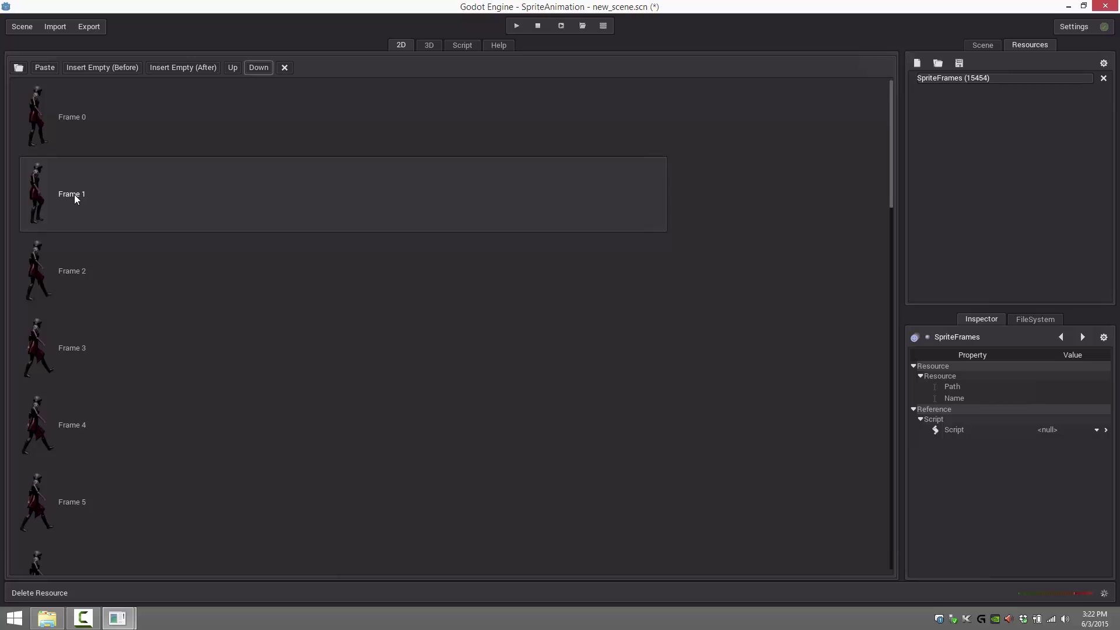
{"action": "left_click", "coordinate": [233, 68]}
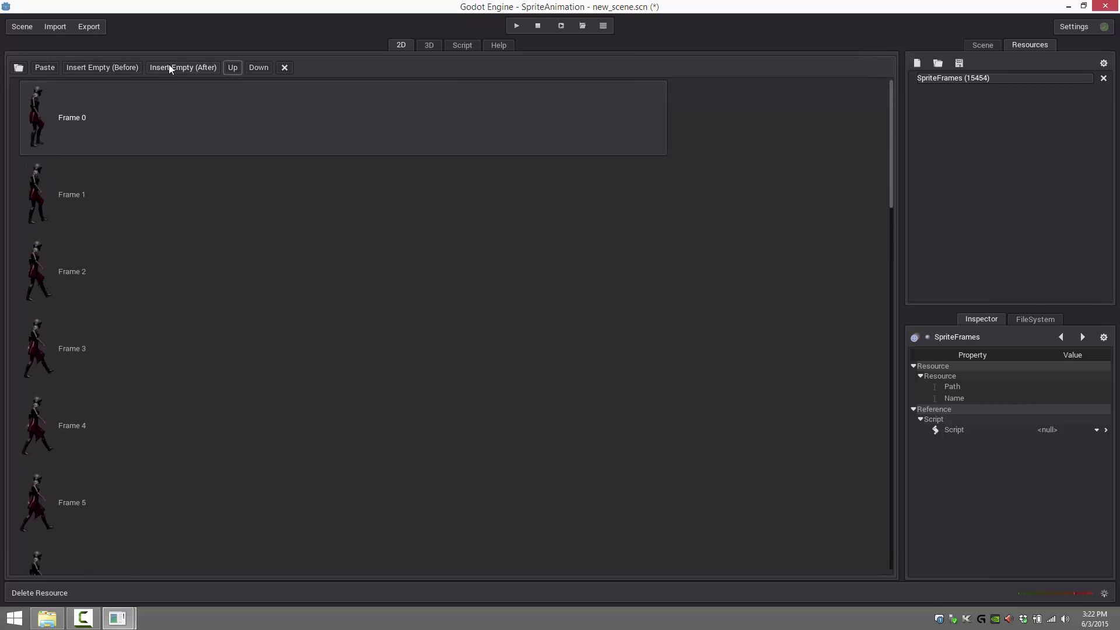
{"action": "left_click", "coordinate": [64, 173]}
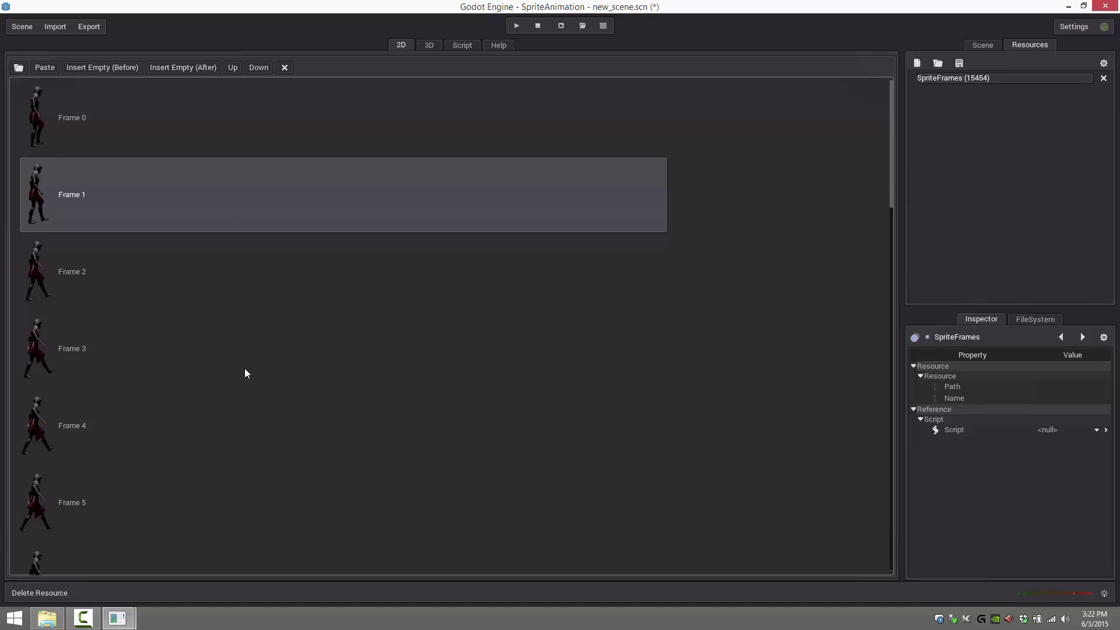
{"action": "scroll", "coordinate": [217, 279], "scroll_direction": "down", "scroll_amount": 5}
{"action": "scroll", "coordinate": [218, 284], "scroll_direction": "down", "scroll_amount": 3}
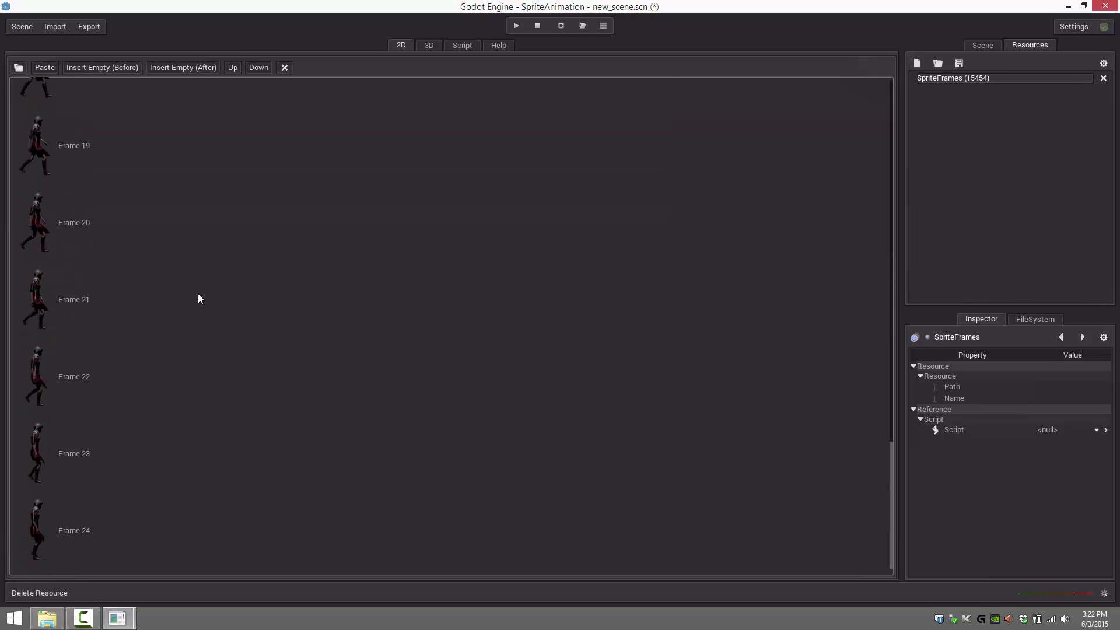
{"action": "left_click", "coordinate": [34, 527]}
{"action": "scroll", "coordinate": [183, 259], "scroll_direction": "up", "scroll_amount": 7}
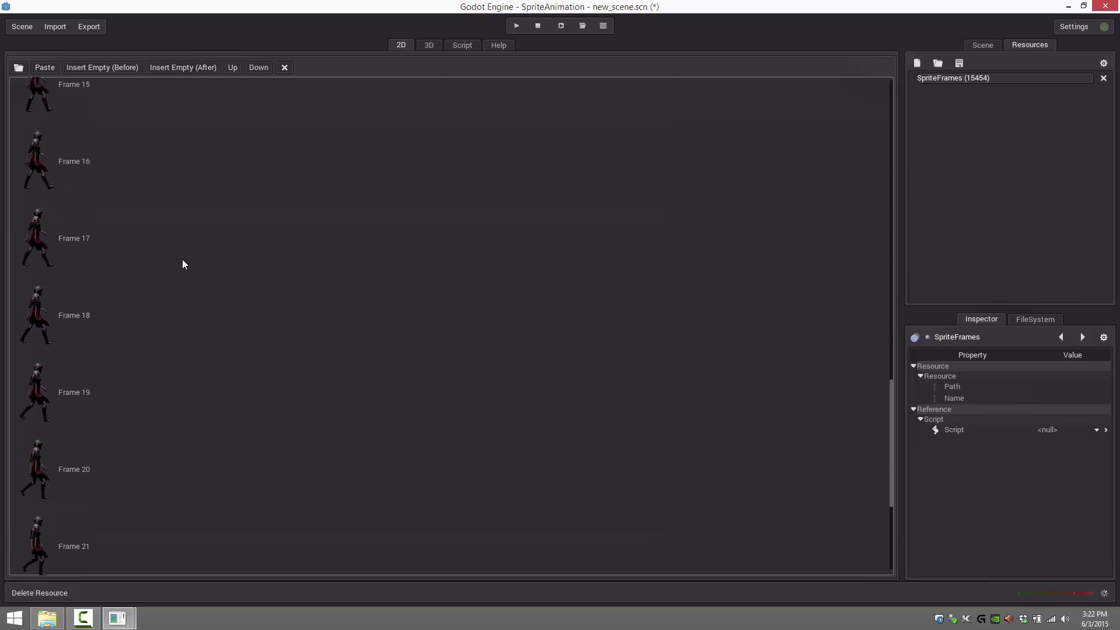
{"action": "scroll", "coordinate": [167, 312], "scroll_direction": "down", "scroll_amount": 7}
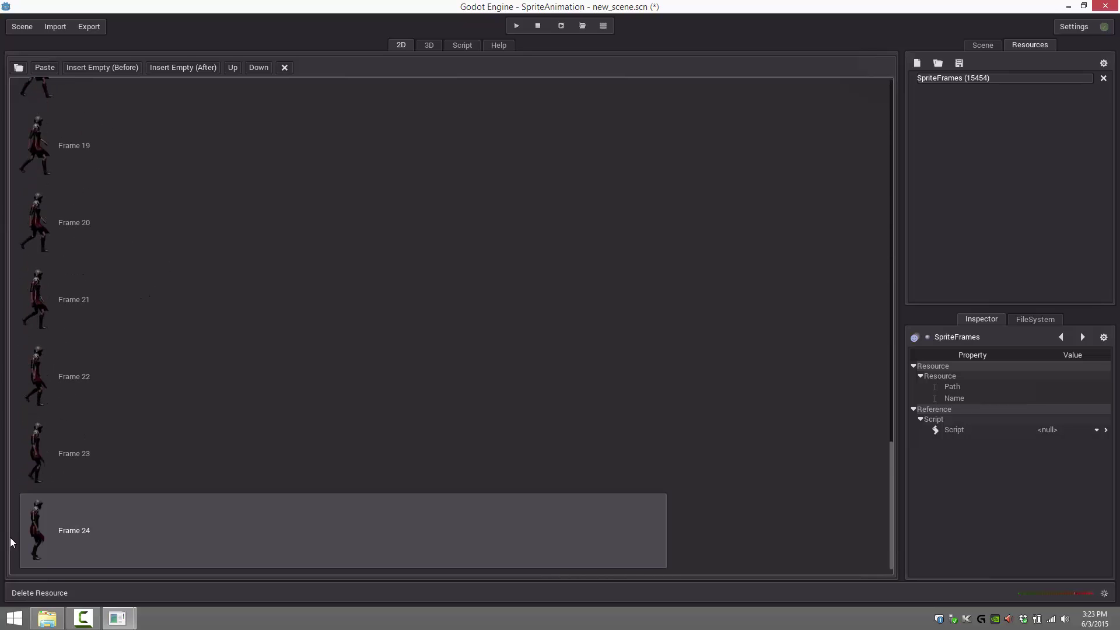
{"action": "scroll", "coordinate": [299, 143], "scroll_direction": "up", "scroll_amount": 1}
{"action": "scroll", "coordinate": [245, 140], "scroll_direction": "up", "scroll_amount": 3}
{"action": "left_click", "coordinate": [106, 177]}
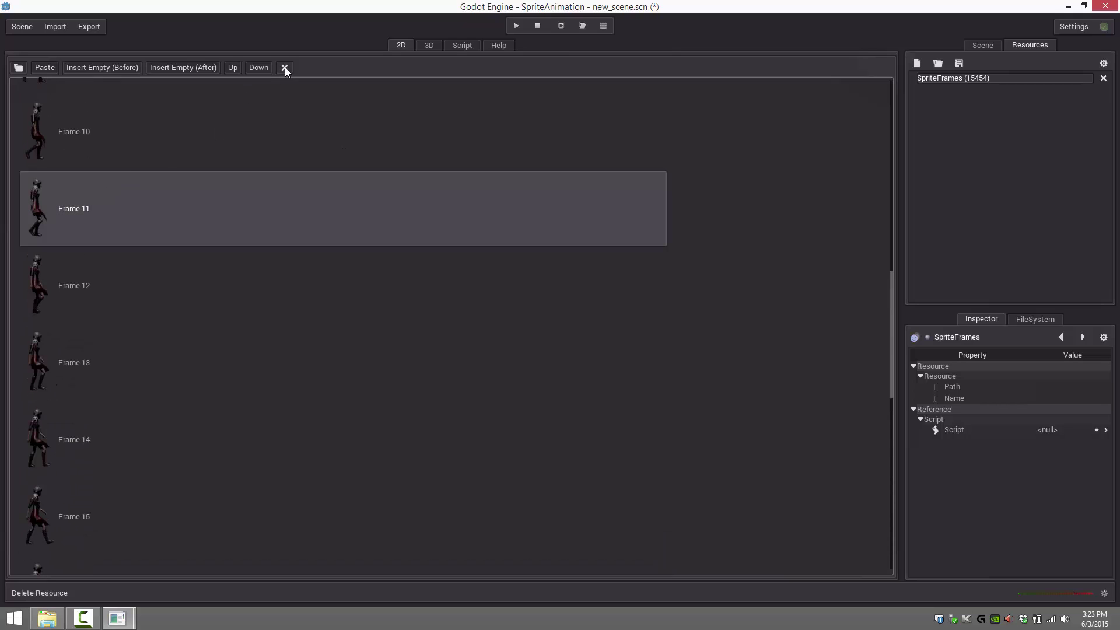
{"action": "scroll", "coordinate": [280, 219], "scroll_direction": "up", "scroll_amount": 5}
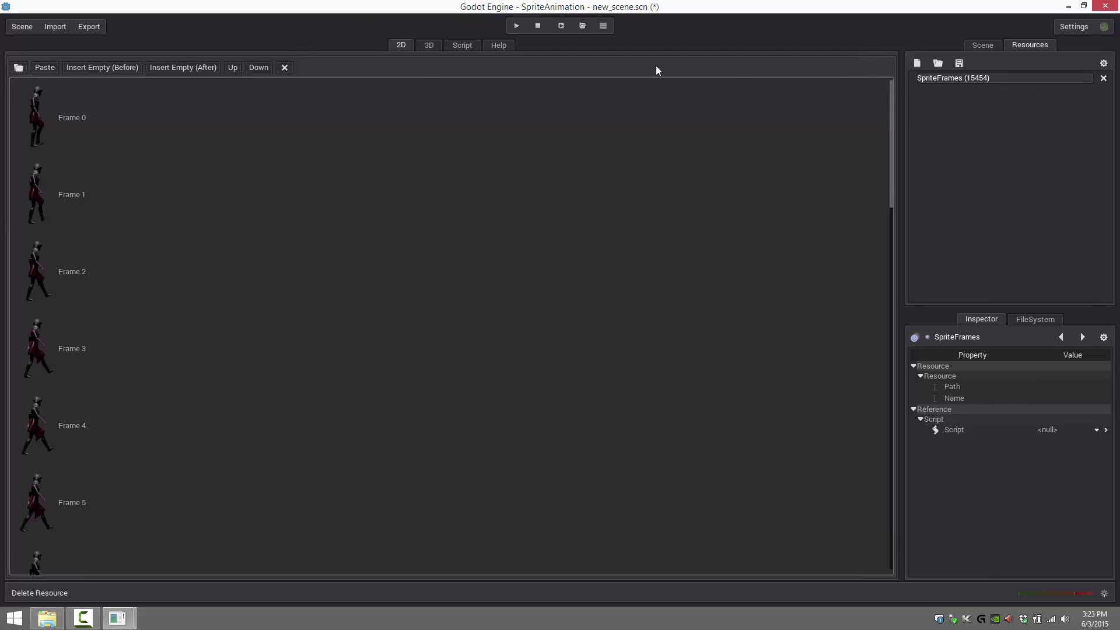
Step: Return to the Scene tree and select the AnimatedSprite
{"action": "left_click", "coordinate": [983, 45]}
{"action": "left_click", "coordinate": [958, 89]}
{"action": "left_click", "coordinate": [957, 88]}
Step: Set the AnimatedSprite's Frame property to 4
{"action": "left_click", "coordinate": [458, 412]}
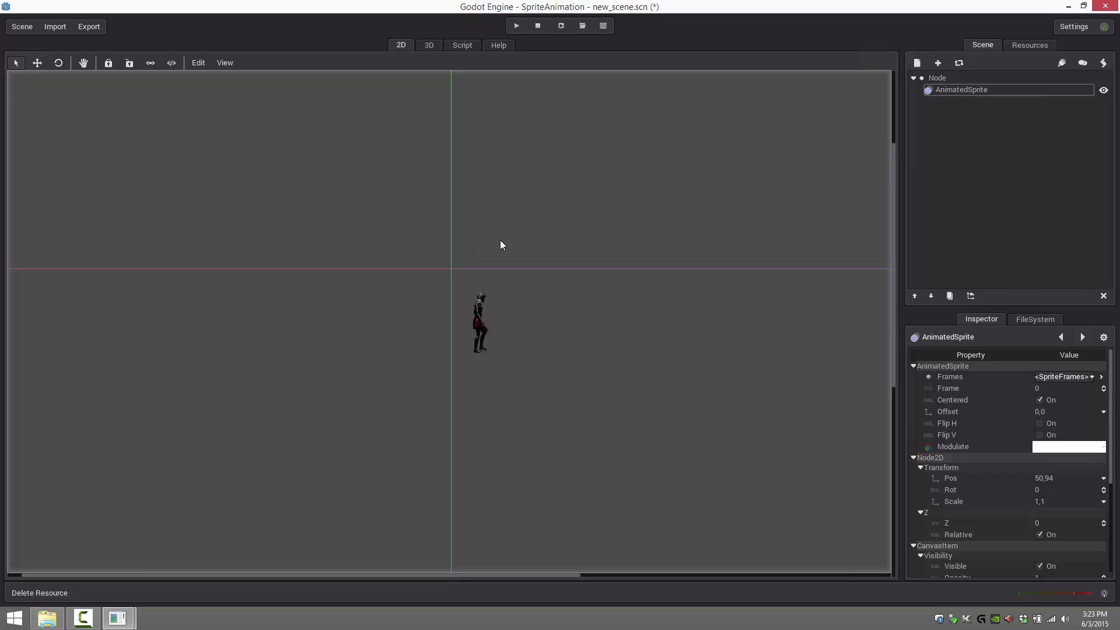
{"action": "left_click", "coordinate": [1052, 387]}
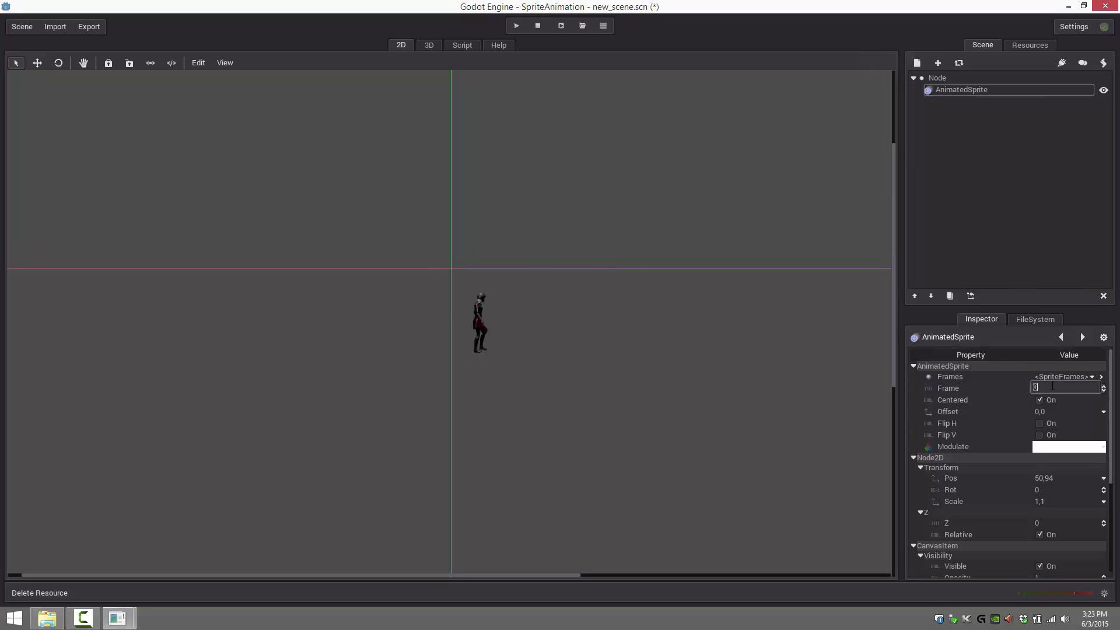
{"action": "key", "text": "Return"}
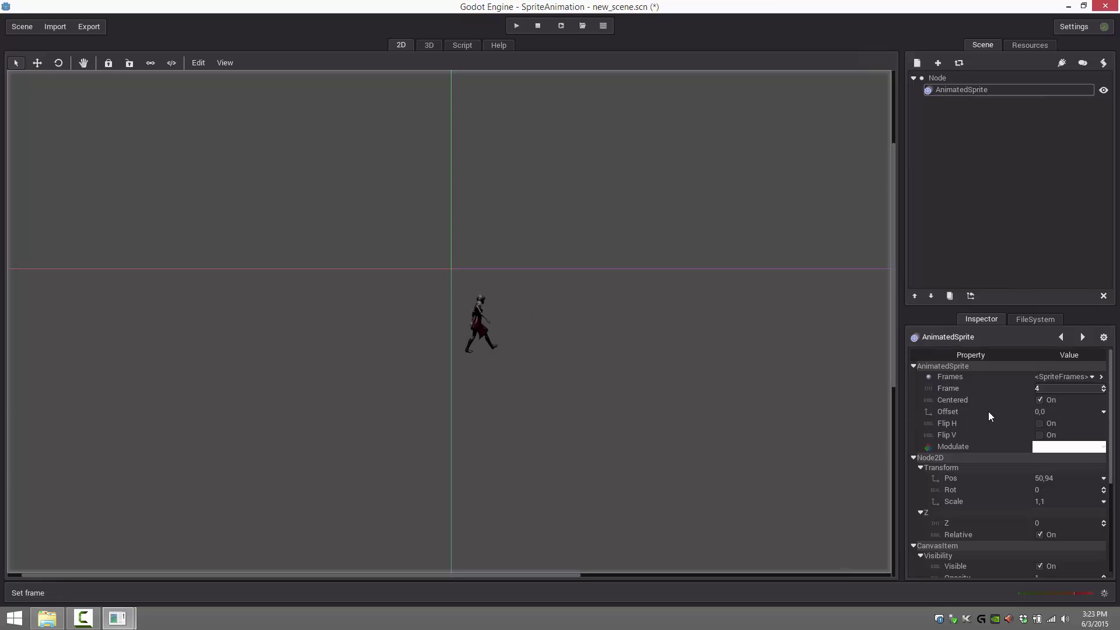
{"action": "left_click", "coordinate": [1048, 389]}
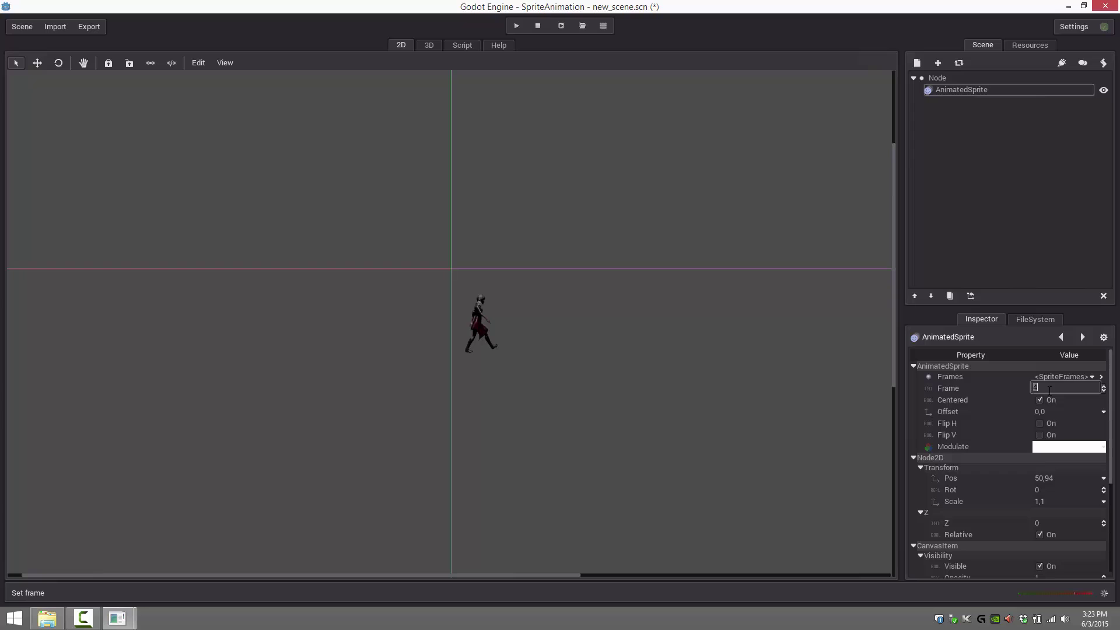